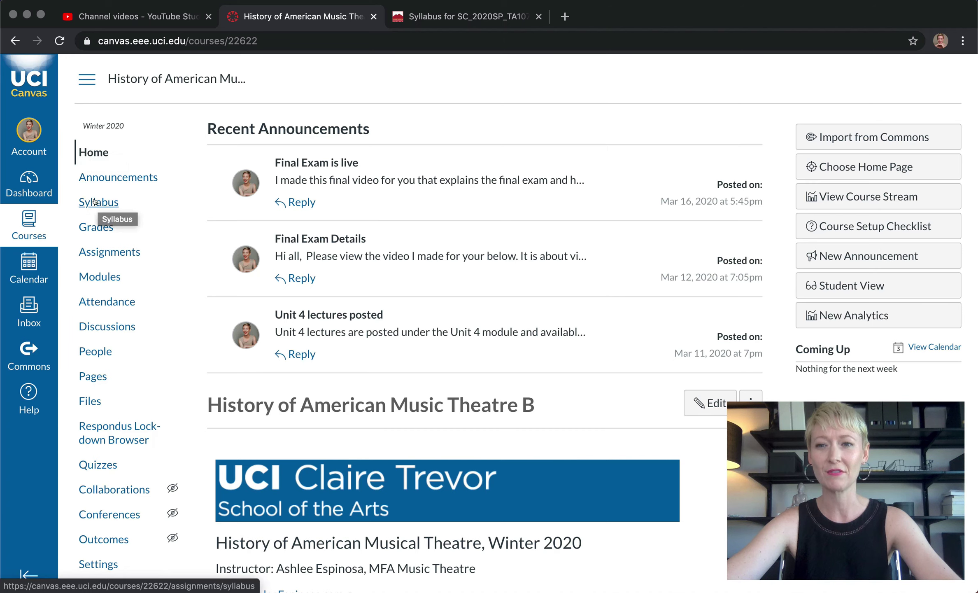
Step: Open the History of American Music Theatre syllabus and skim its course details and units
left_click(94, 202)
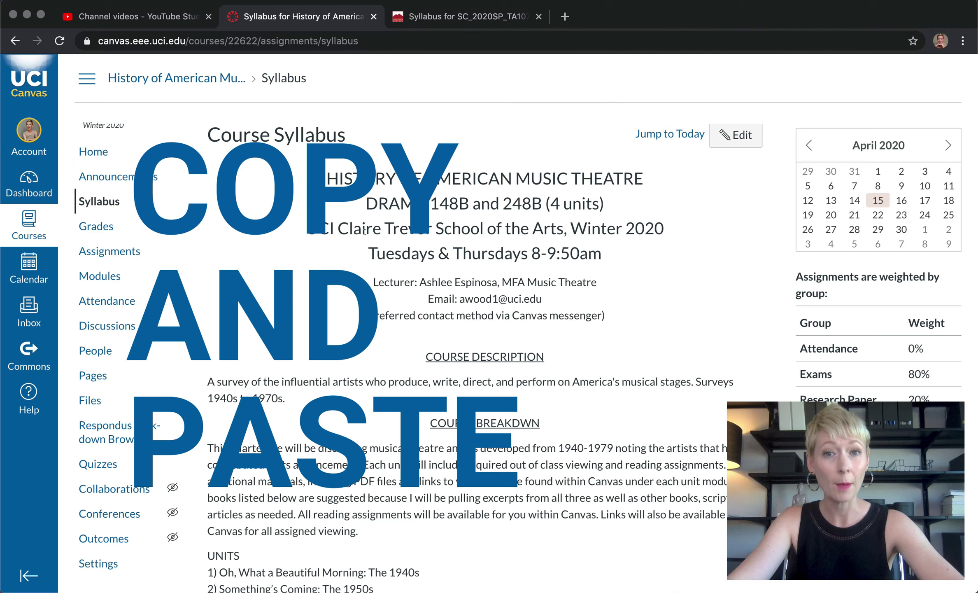
scroll(366, 231, "down", 2)
scroll(365, 231, "down", 4)
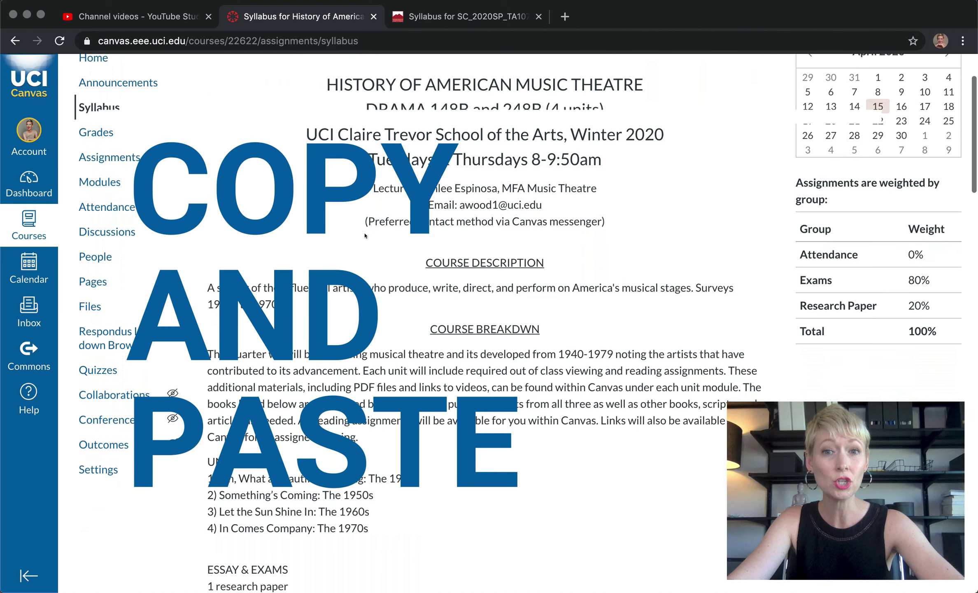
scroll(362, 221, "up", 5)
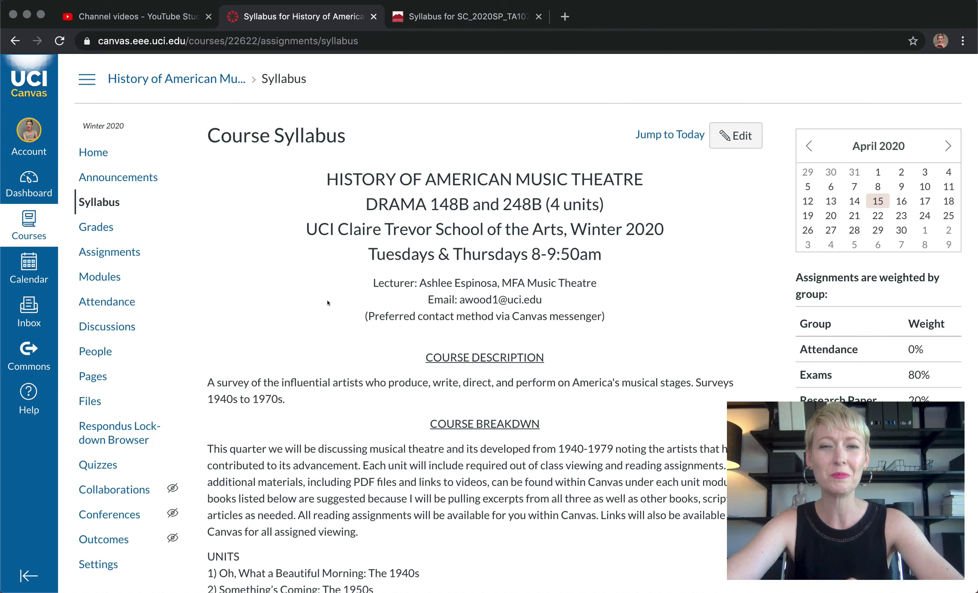
scroll(347, 140, "down", 1)
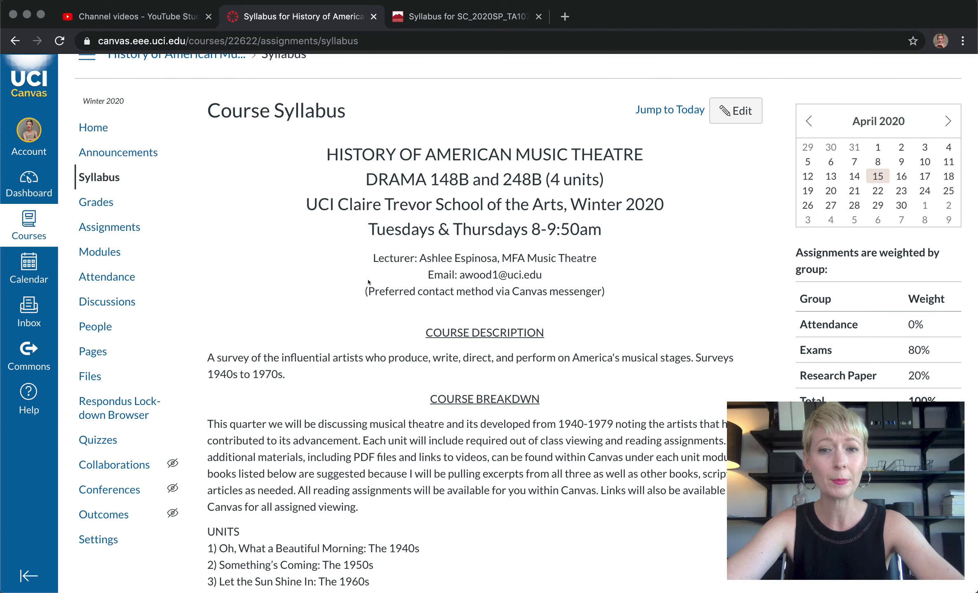
scroll(368, 232, "down", 6)
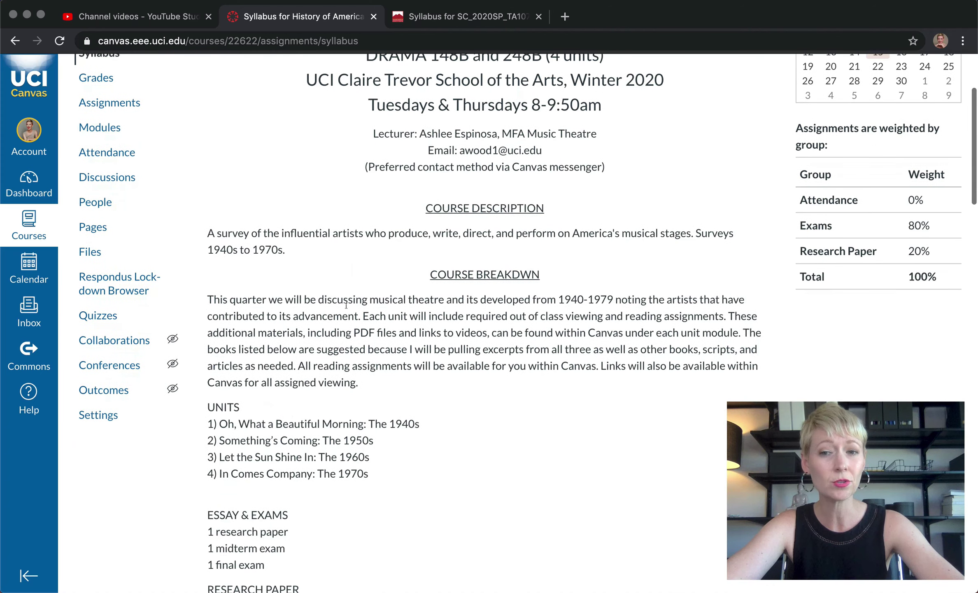
scroll(347, 304, "down", 1)
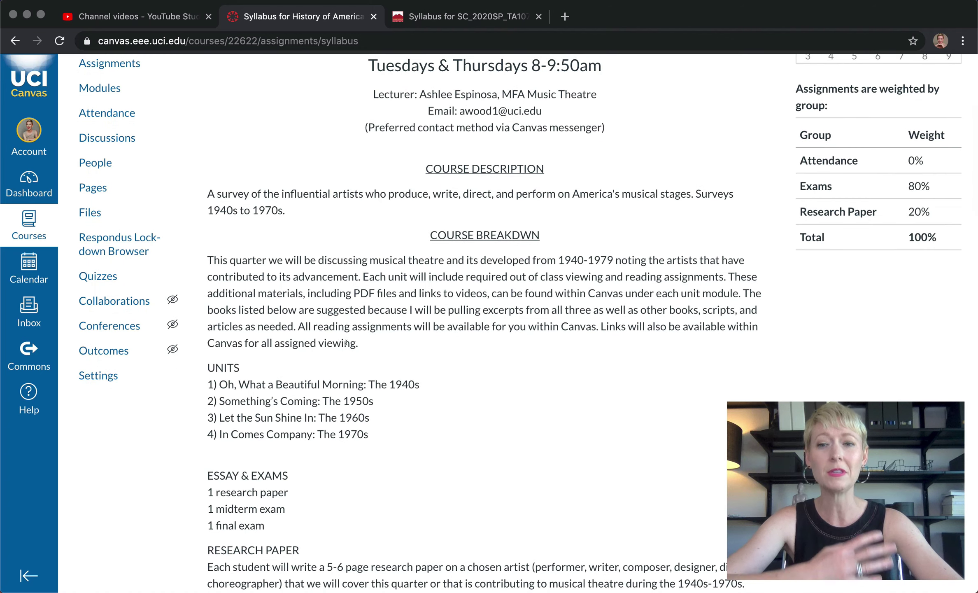
scroll(345, 341, "up", 2)
scroll(346, 342, "up", 3)
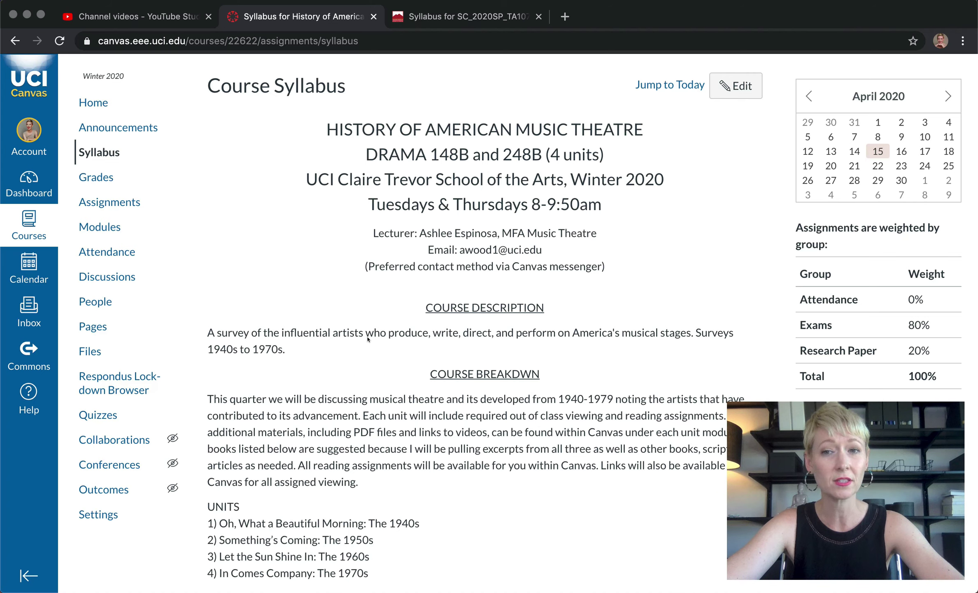
scroll(368, 338, "down", 3)
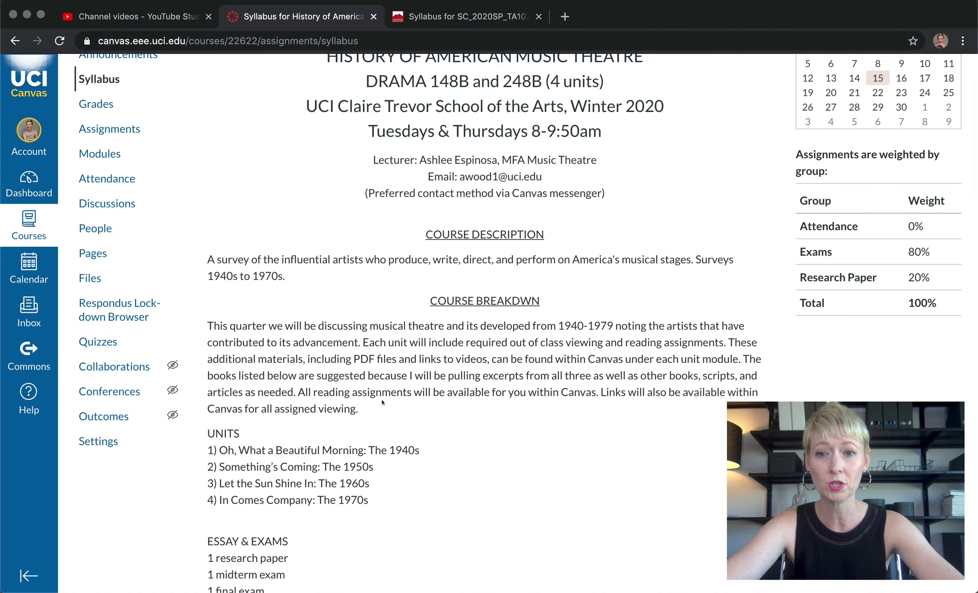
scroll(383, 402, "down", 7)
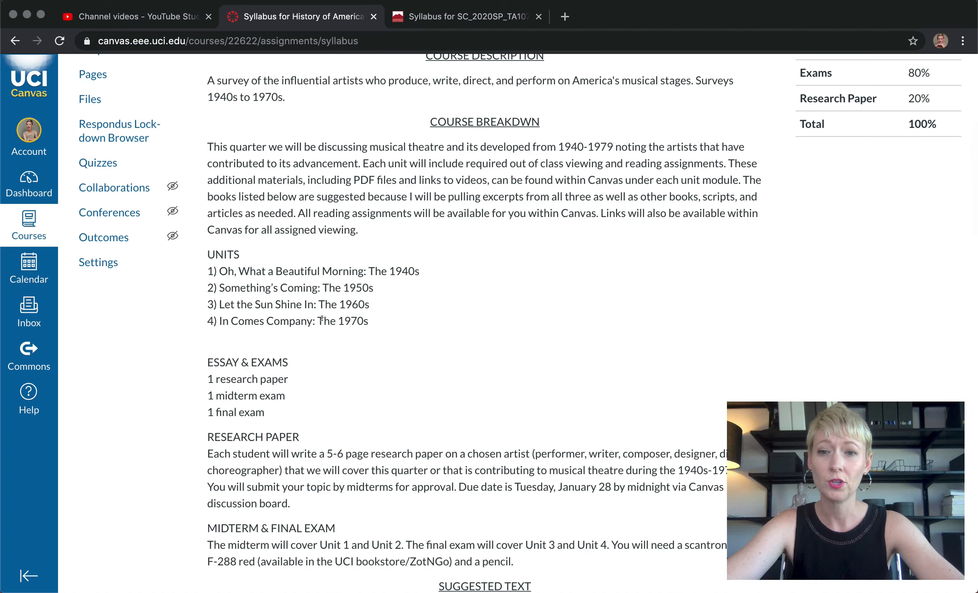
scroll(353, 486, "down", 7)
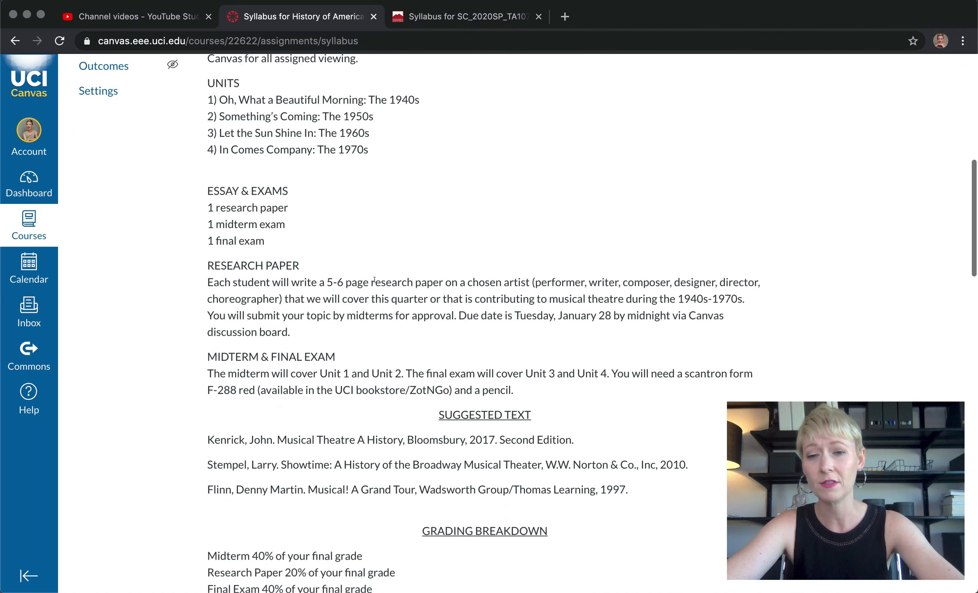
scroll(345, 461, "down", 8)
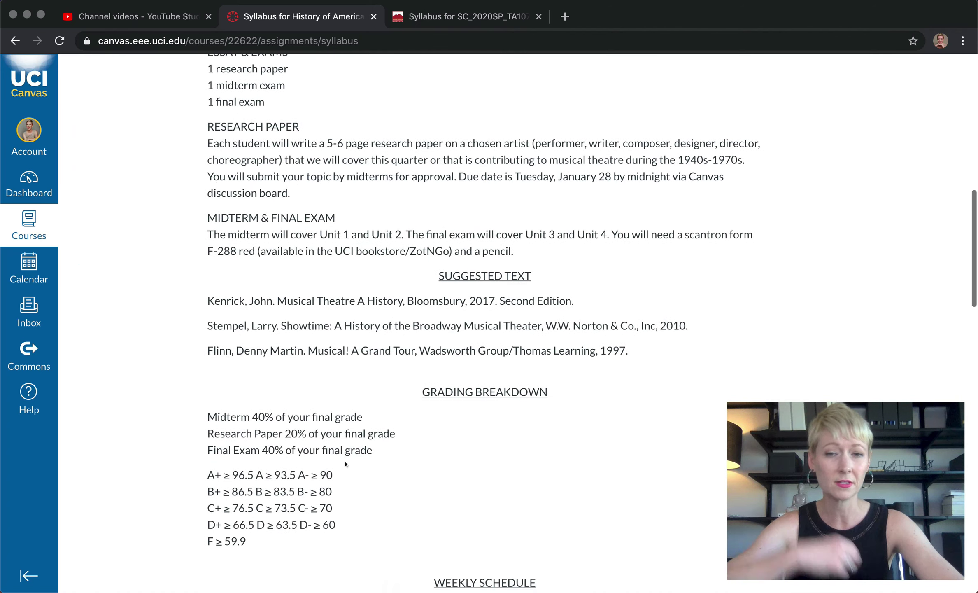
scroll(345, 464, "down", 3)
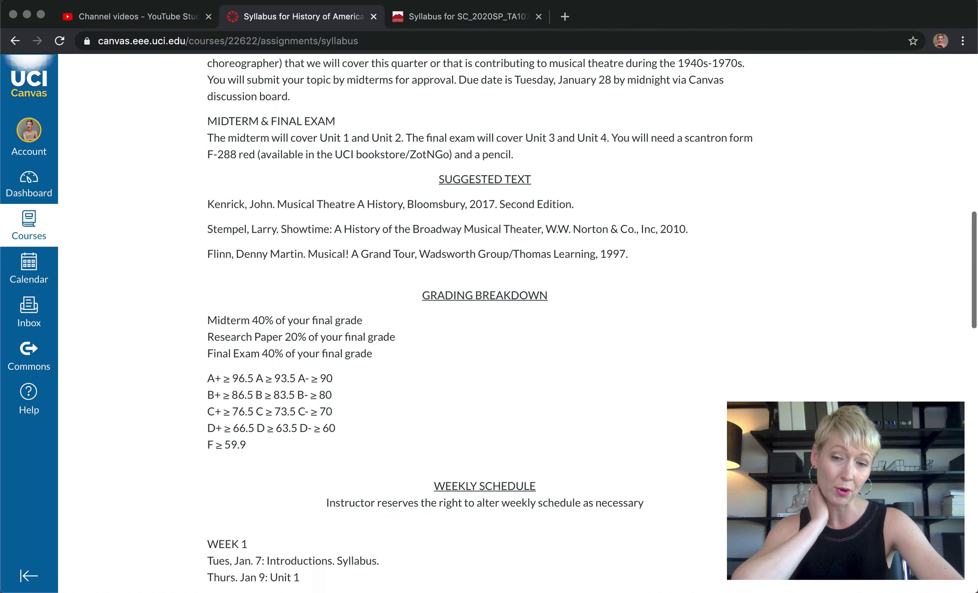
scroll(305, 467, "down", 3)
scroll(308, 469, "down", 2)
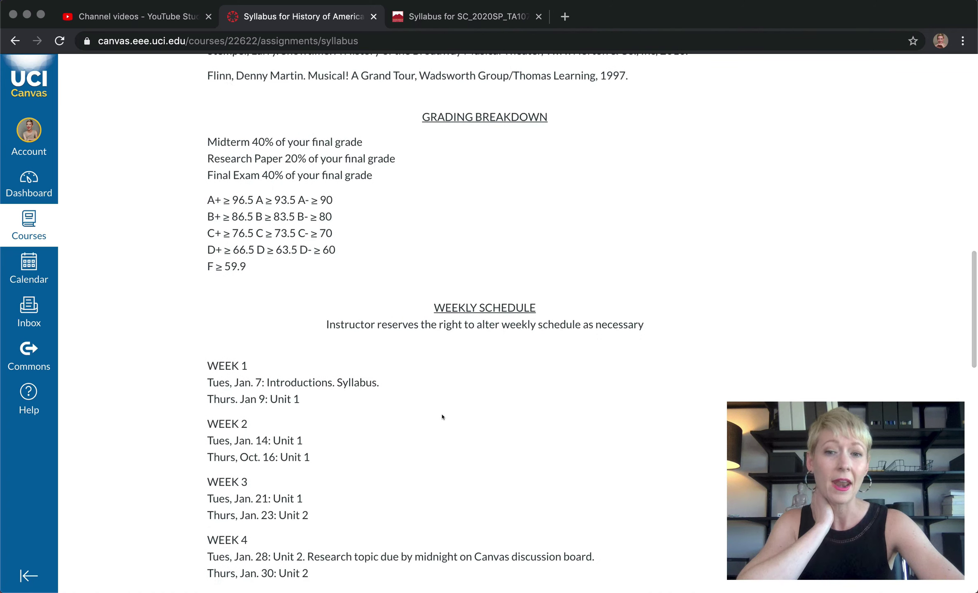
scroll(443, 417, "down", 2)
scroll(442, 416, "down", 2)
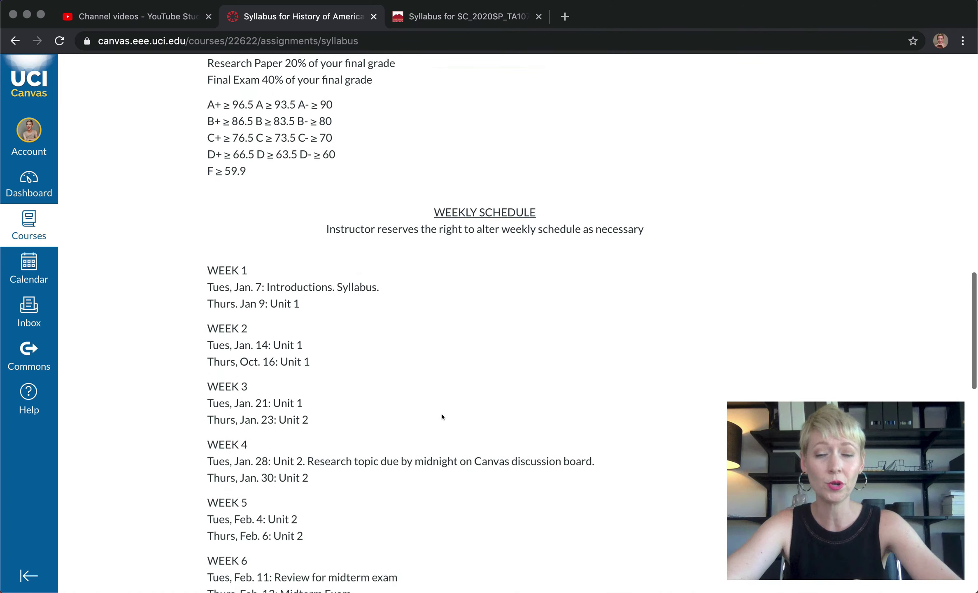
scroll(442, 414, "down", 3)
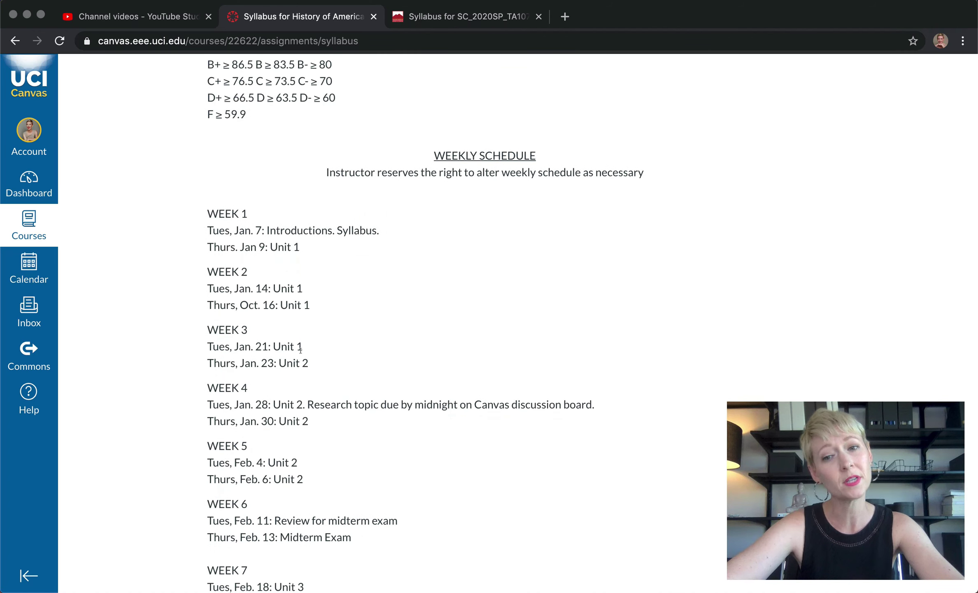
left_click(475, 23)
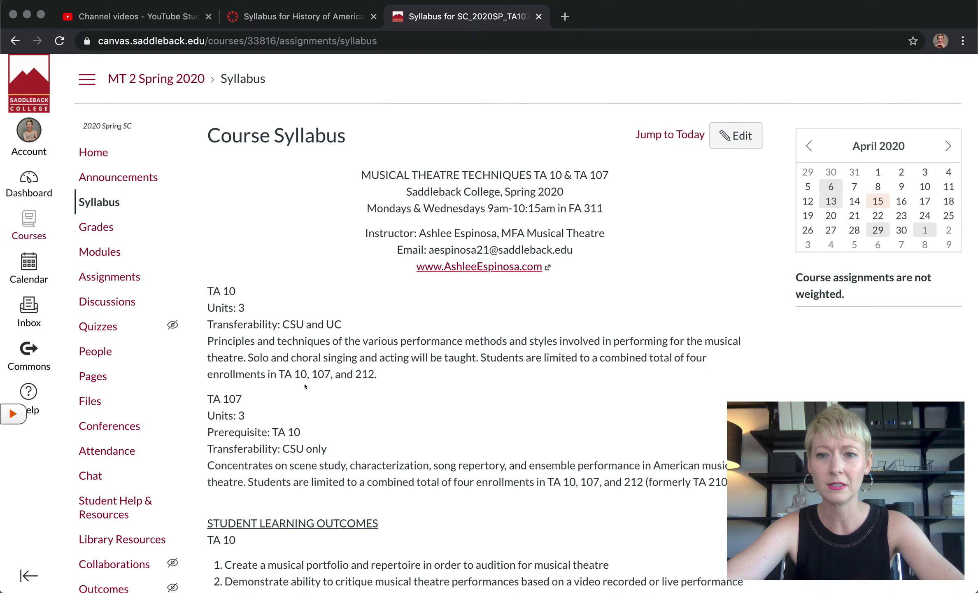
scroll(305, 386, "down", 15)
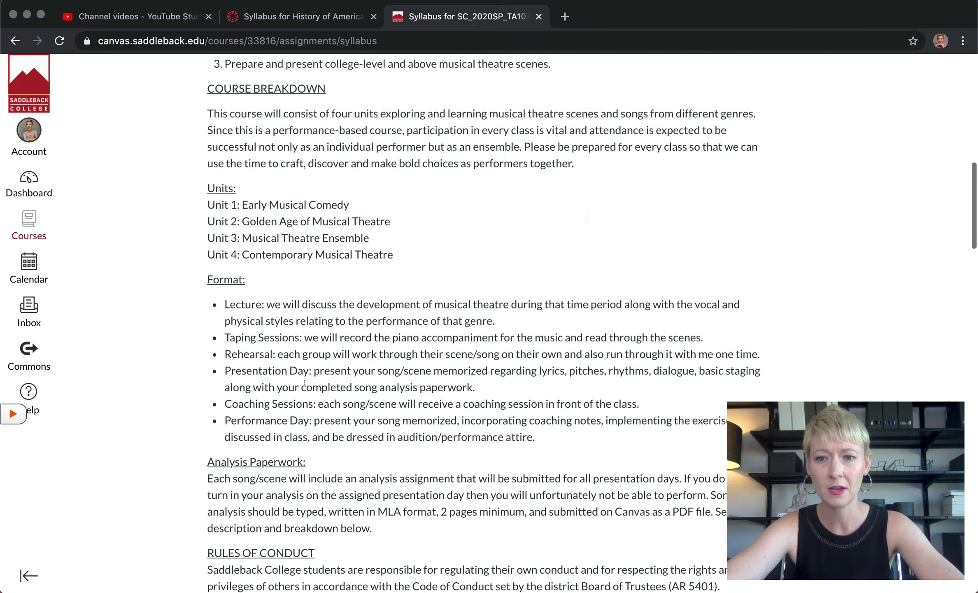
scroll(305, 382, "down", 16)
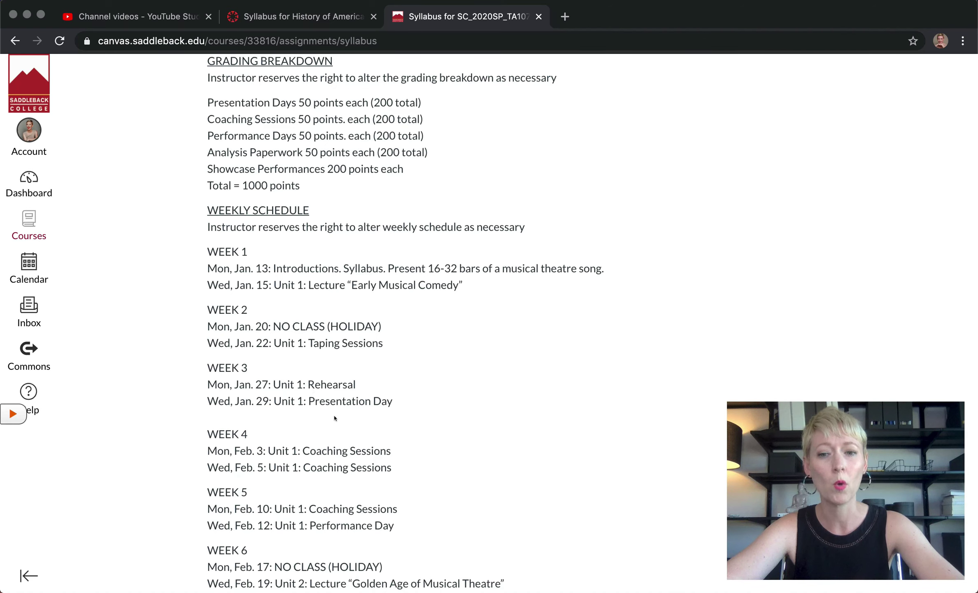
scroll(334, 418, "down", 5)
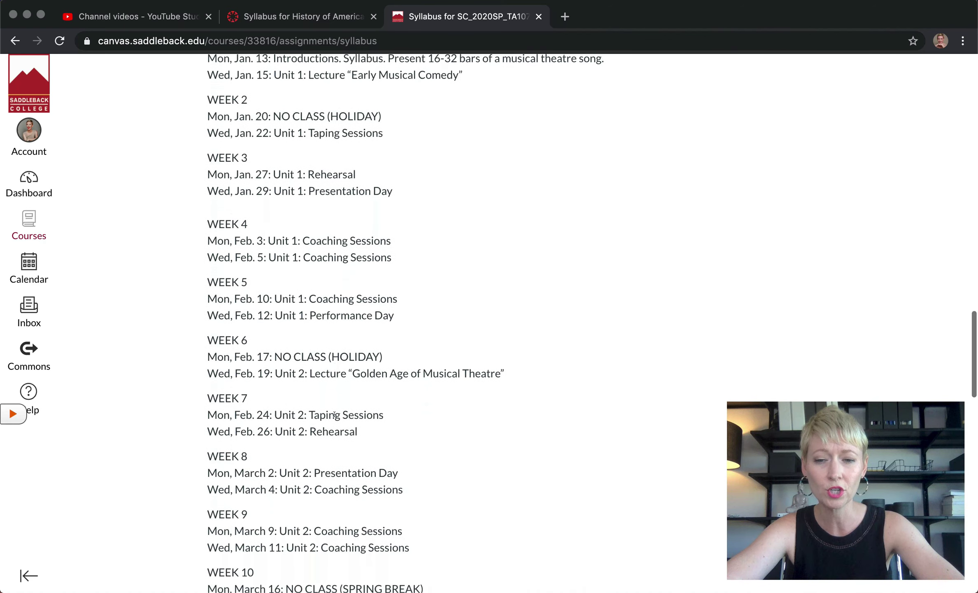
scroll(334, 413, "down", 2)
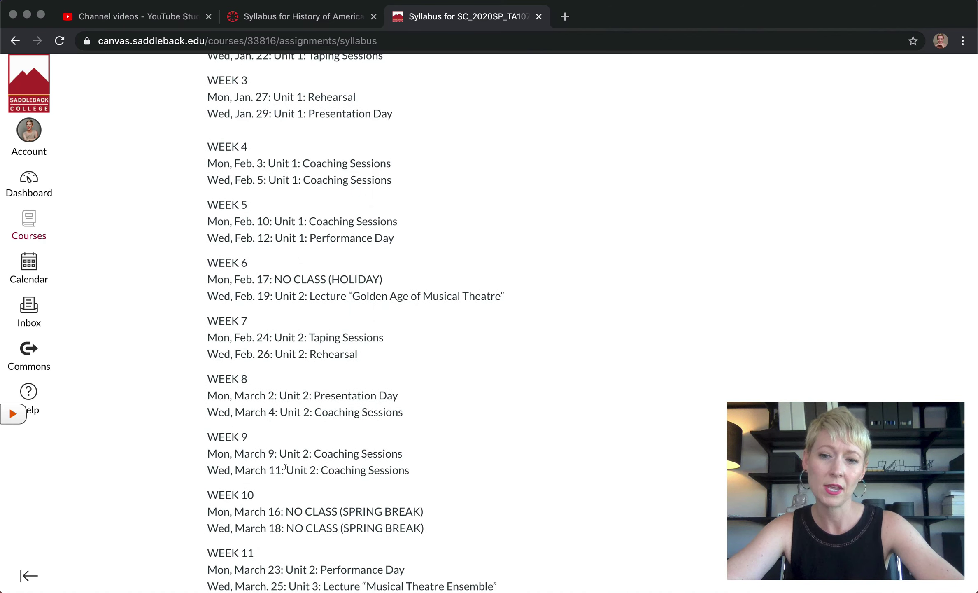
scroll(285, 467, "down", 5)
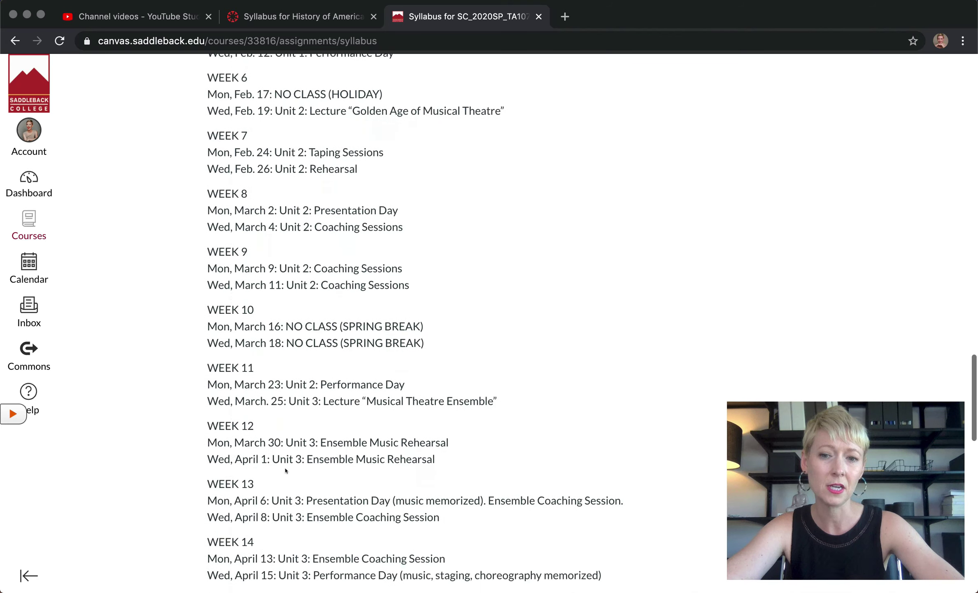
scroll(285, 470, "down", 4)
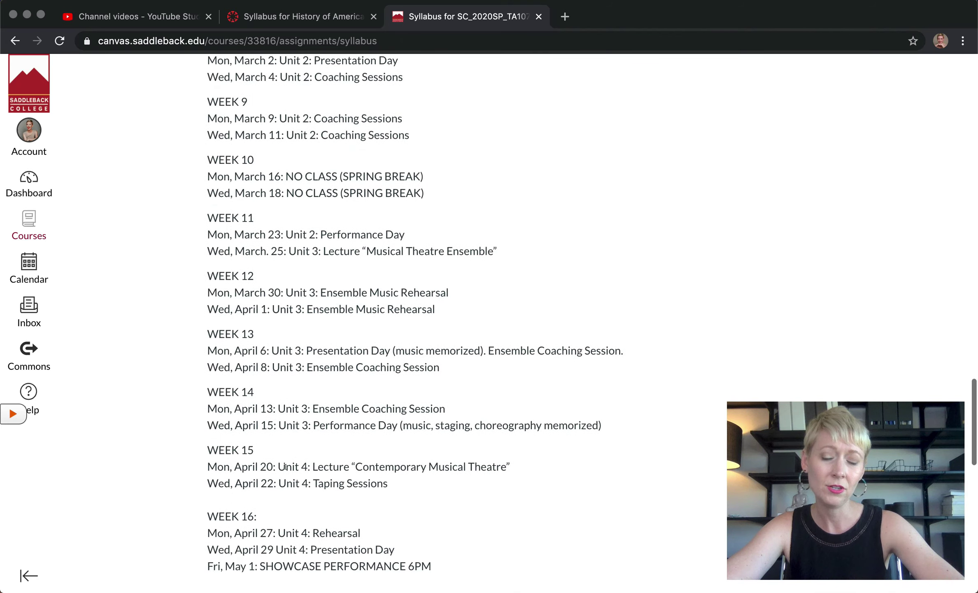
scroll(286, 467, "down", 3)
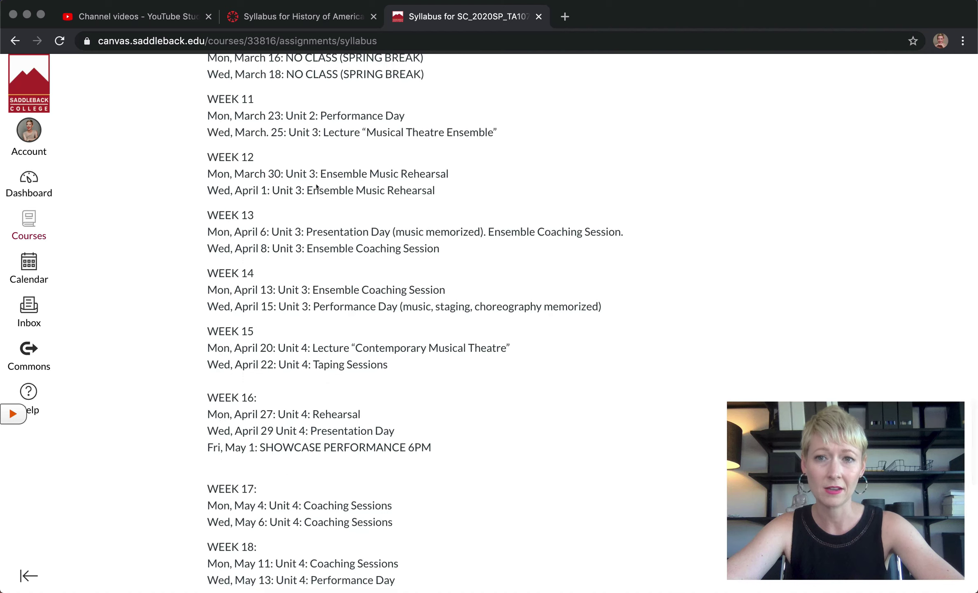
left_click(296, 19)
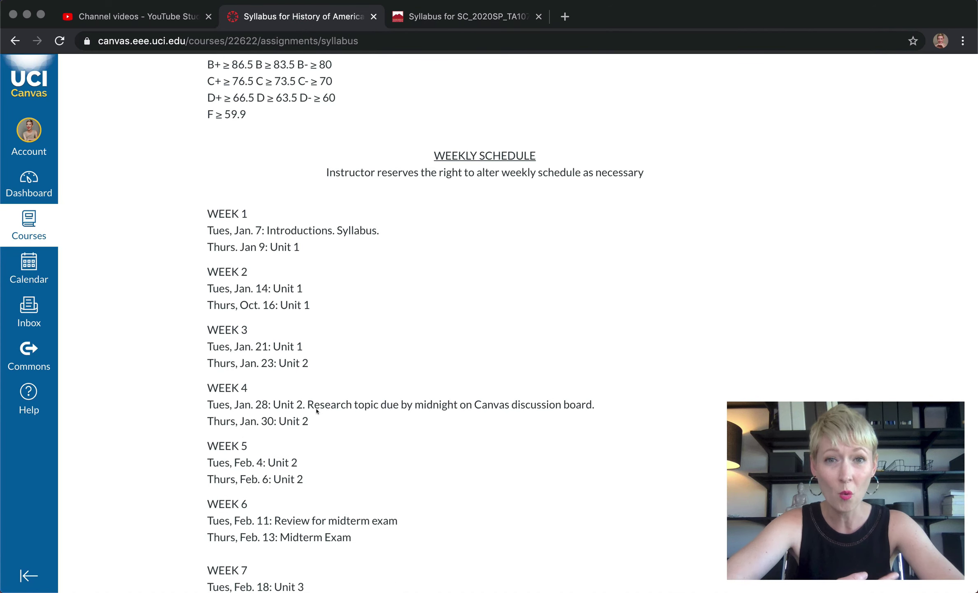
Step: Scroll down to the Course Summary, showing the Research Paper due Mar 3 and the Final Exam on Mar 17
scroll(316, 411, "down", 2)
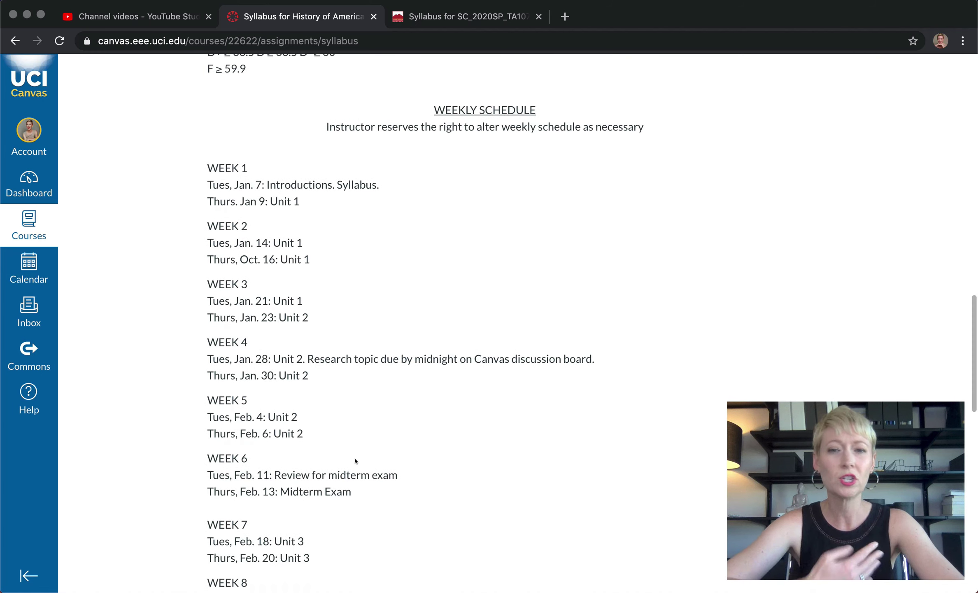
scroll(355, 460, "down", 16)
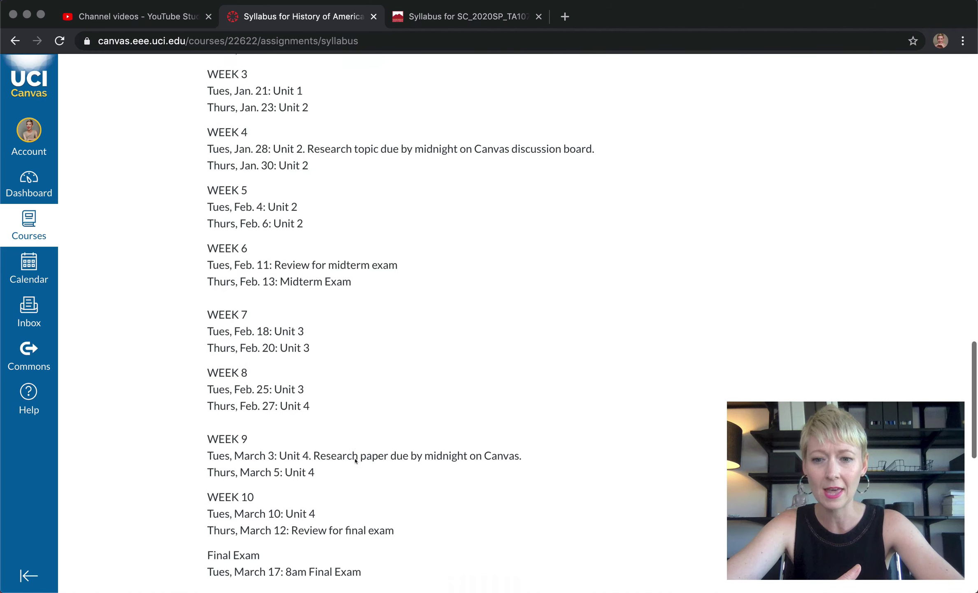
scroll(355, 460, "up", 4)
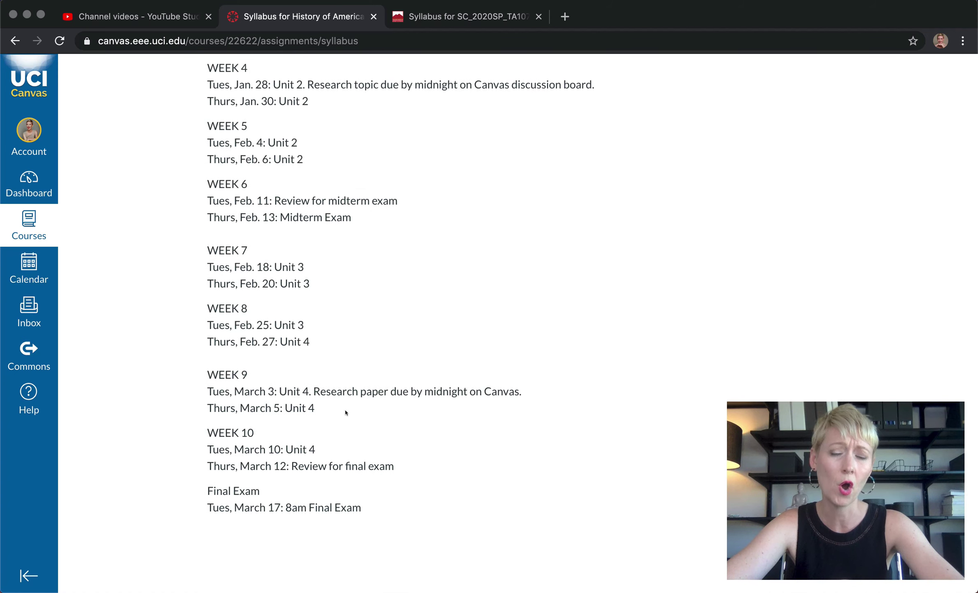
scroll(345, 412, "up", 9)
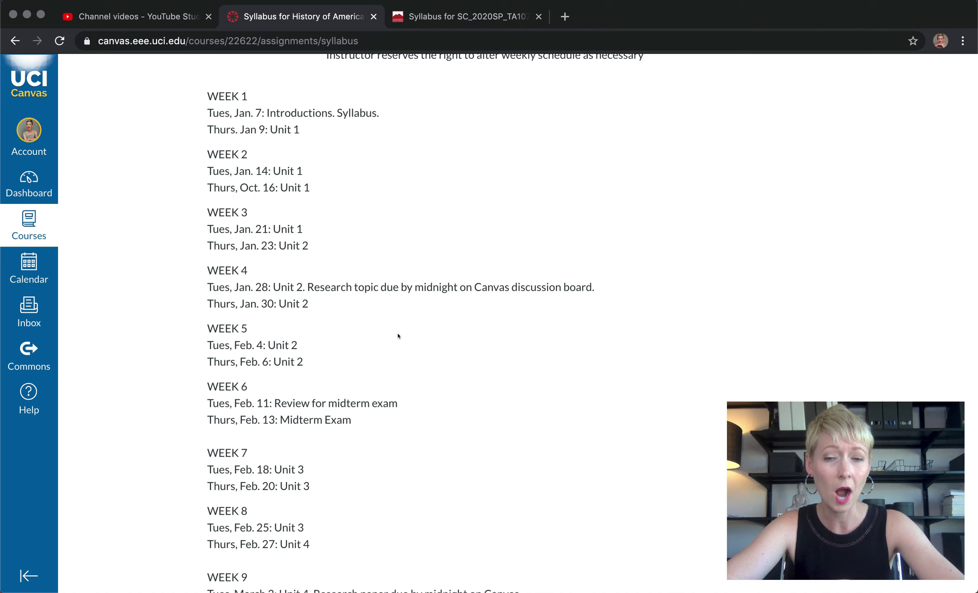
scroll(417, 228, "up", 20)
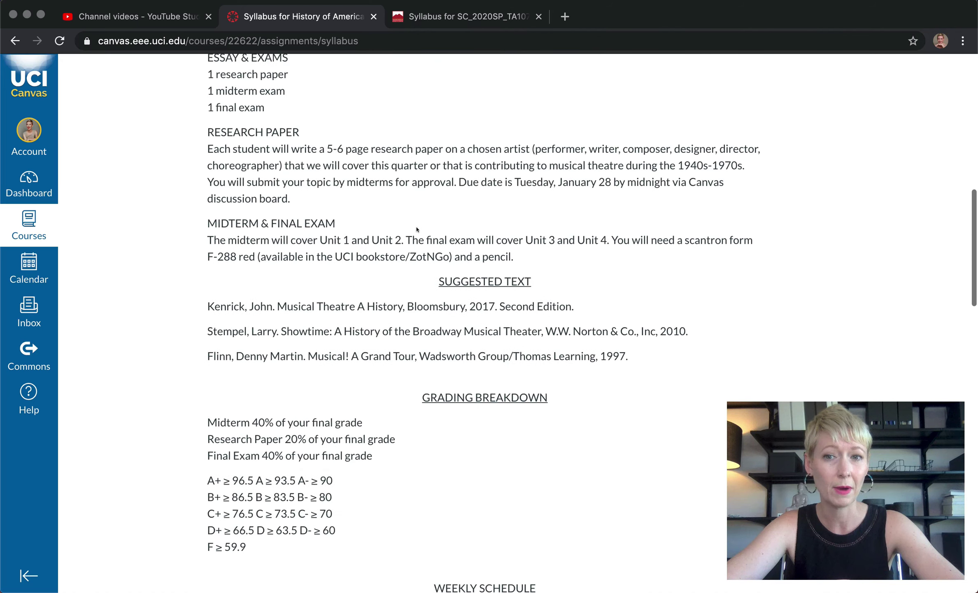
scroll(416, 229, "down", 13)
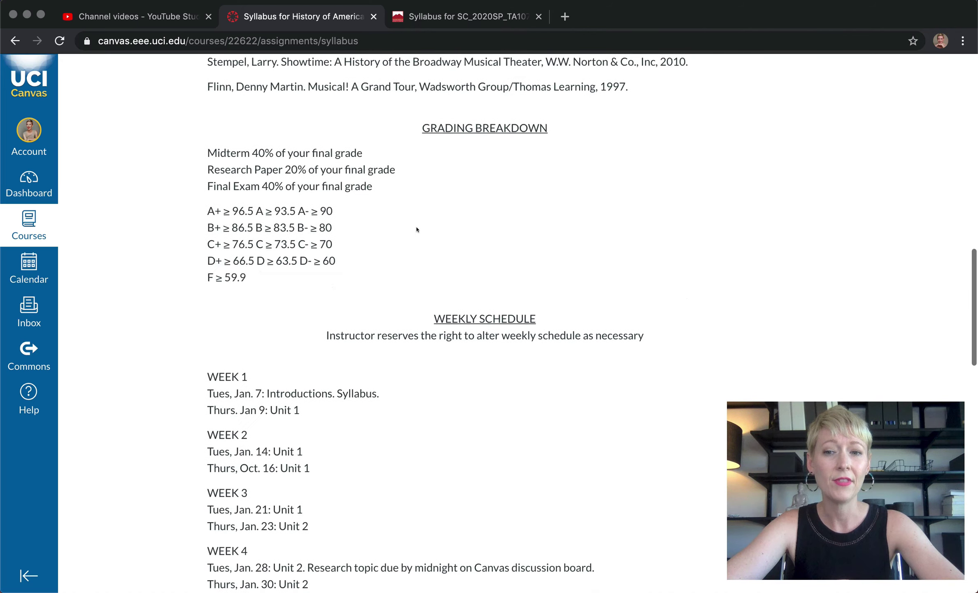
scroll(417, 229, "down", 19)
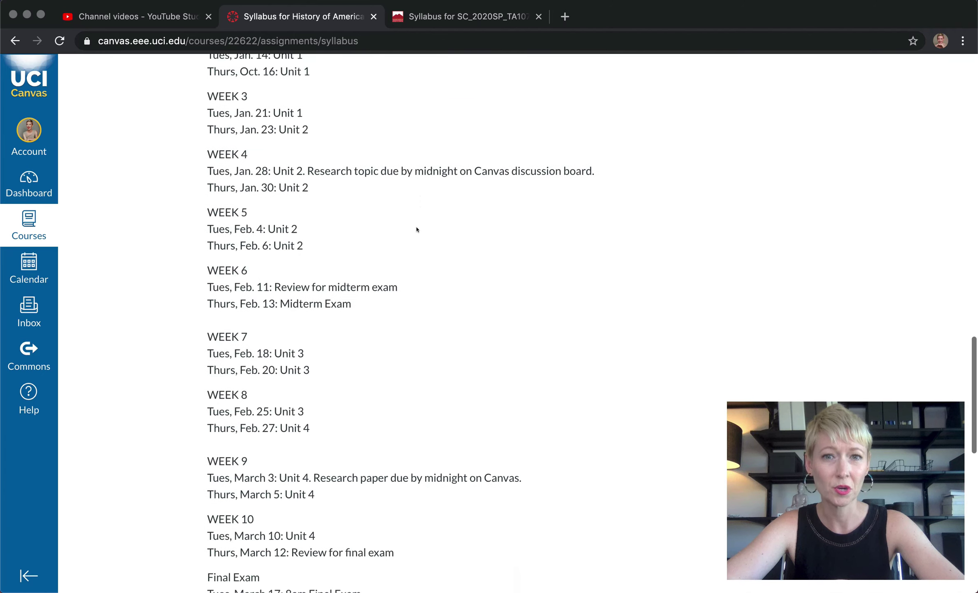
scroll(416, 229, "down", 11)
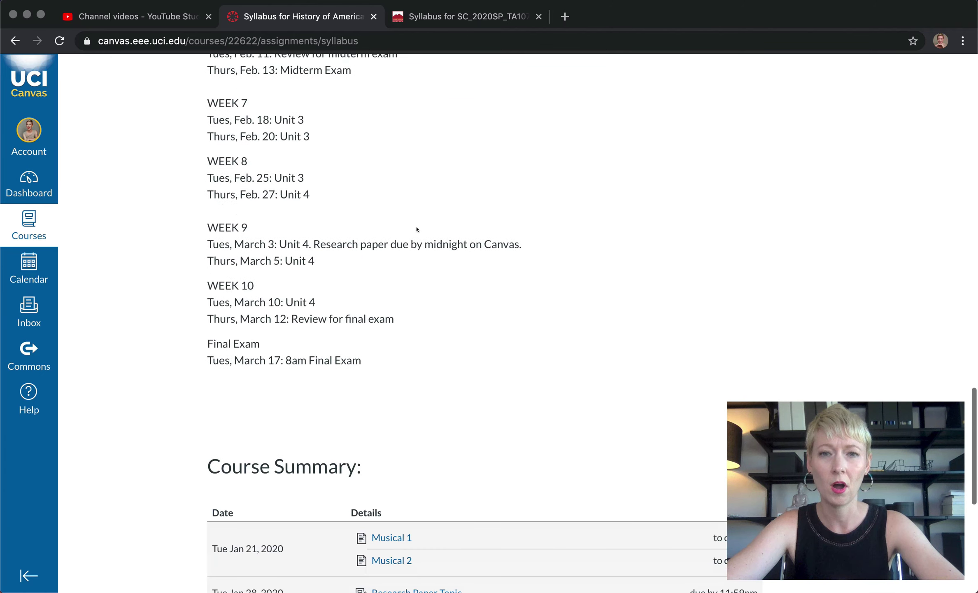
scroll(417, 229, "down", 10)
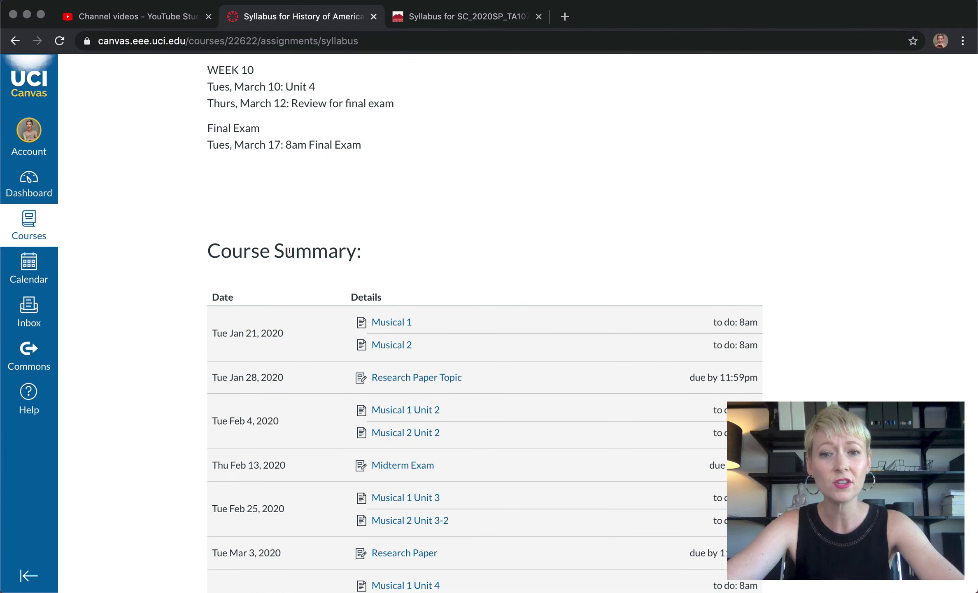
scroll(454, 270, "down", 7)
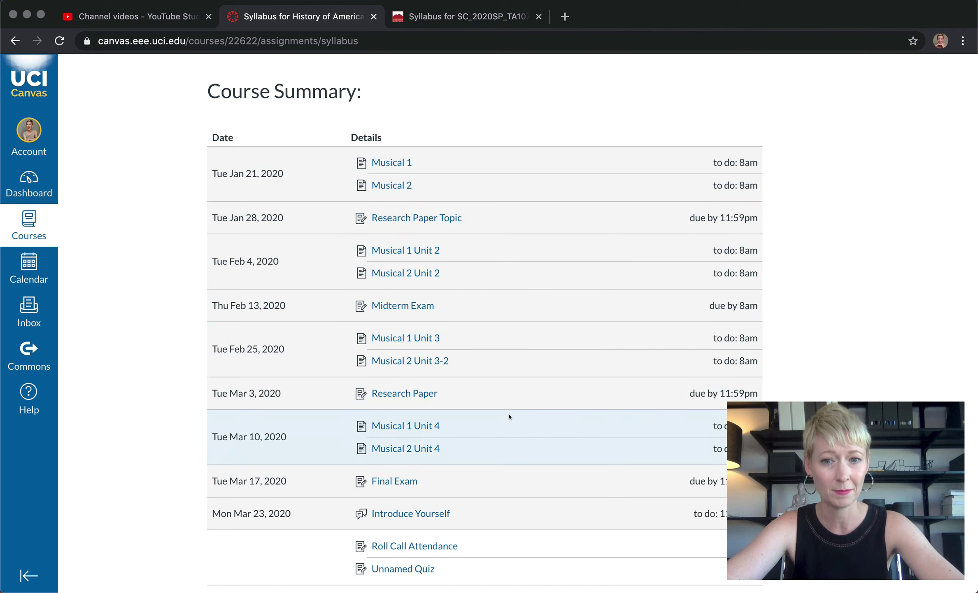
scroll(509, 417, "down", 1)
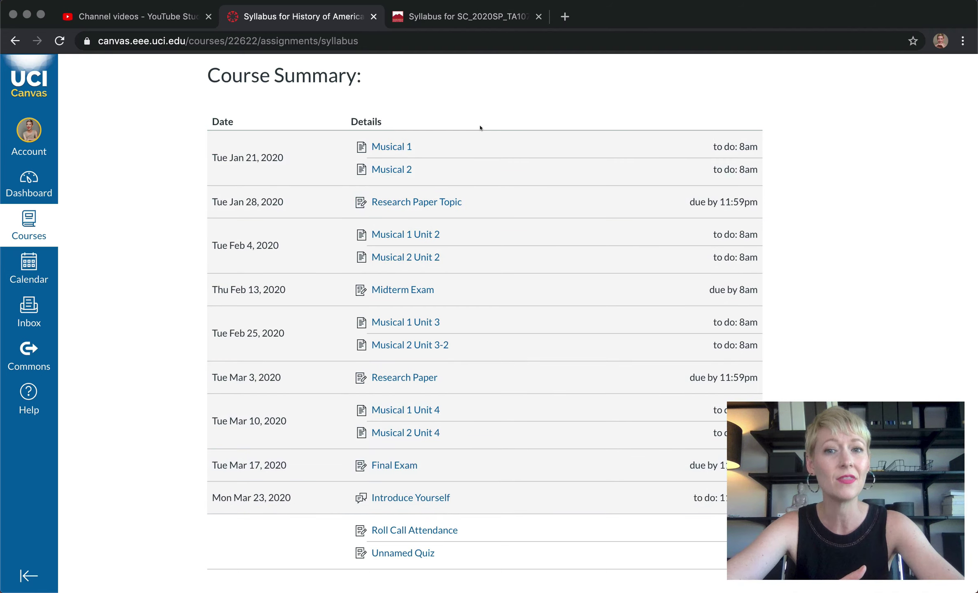
Step: Switch to the Saddleback course syllabus and scroll through its Course Summary dates
left_click(495, 14)
scroll(343, 280, "down", 15)
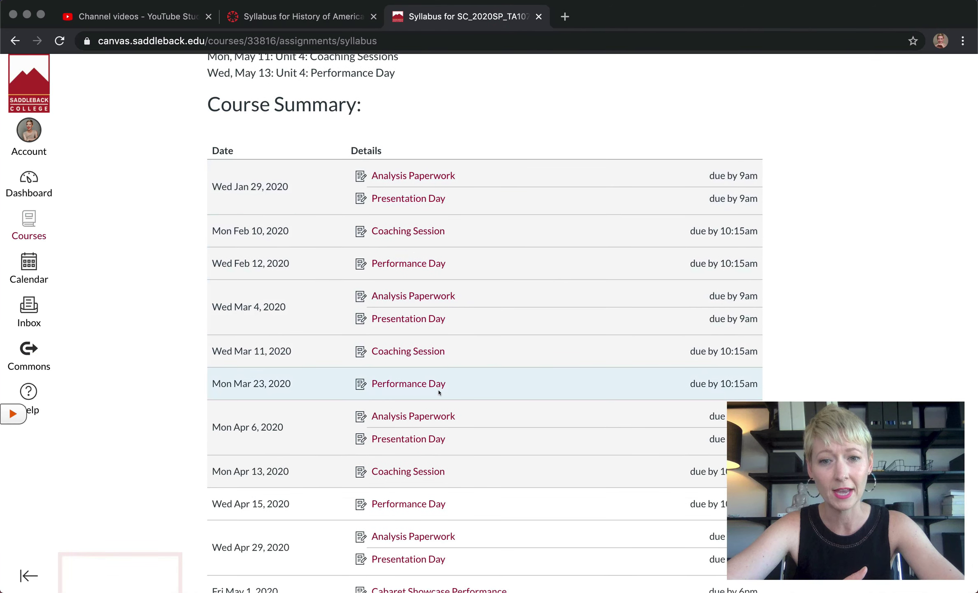
scroll(438, 389, "down", 3)
scroll(439, 392, "down", 2)
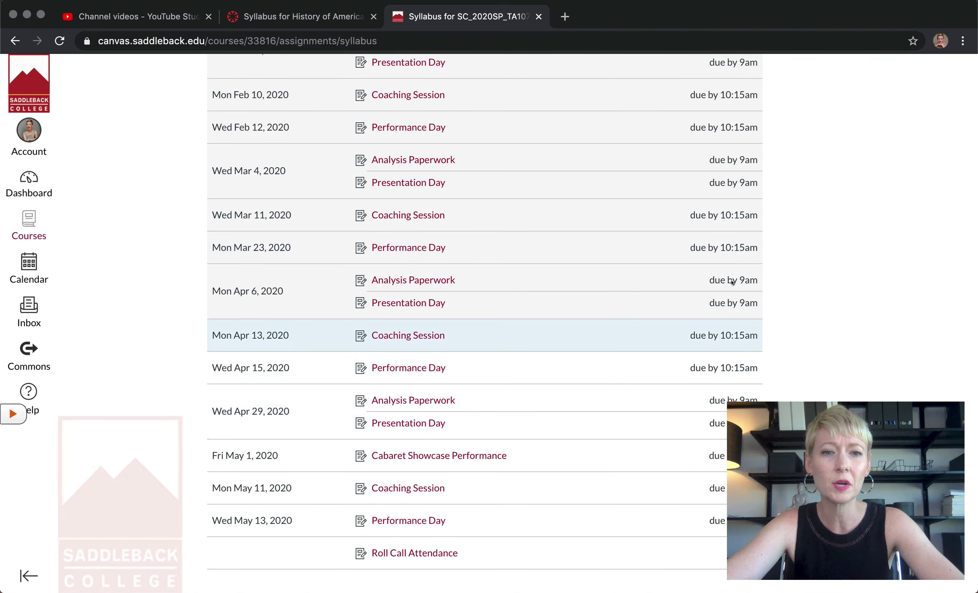
scroll(816, 262, "up", 6)
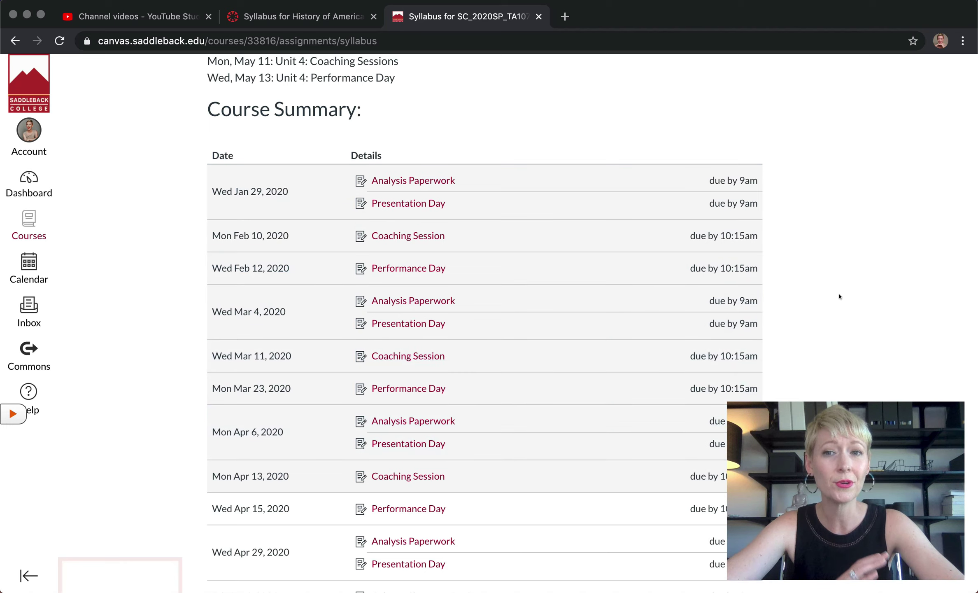
scroll(838, 295, "down", 6)
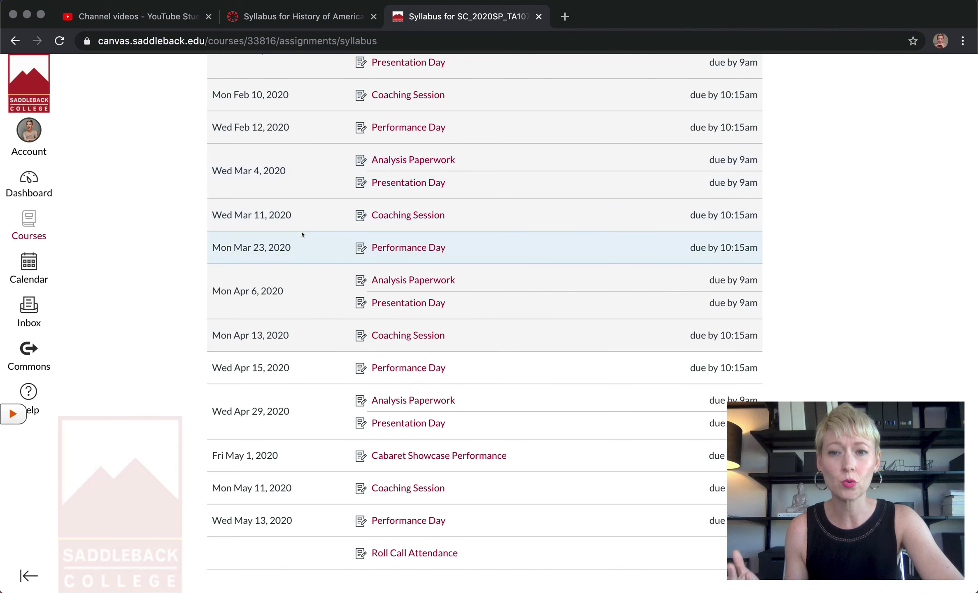
scroll(302, 232, "up", 8)
scroll(296, 314, "down", 5)
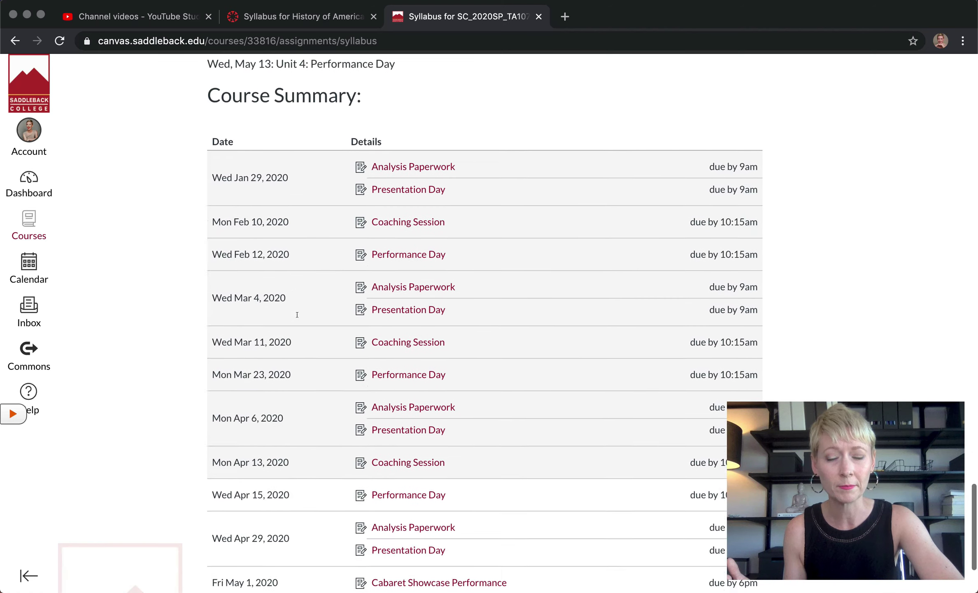
scroll(287, 406, "down", 3)
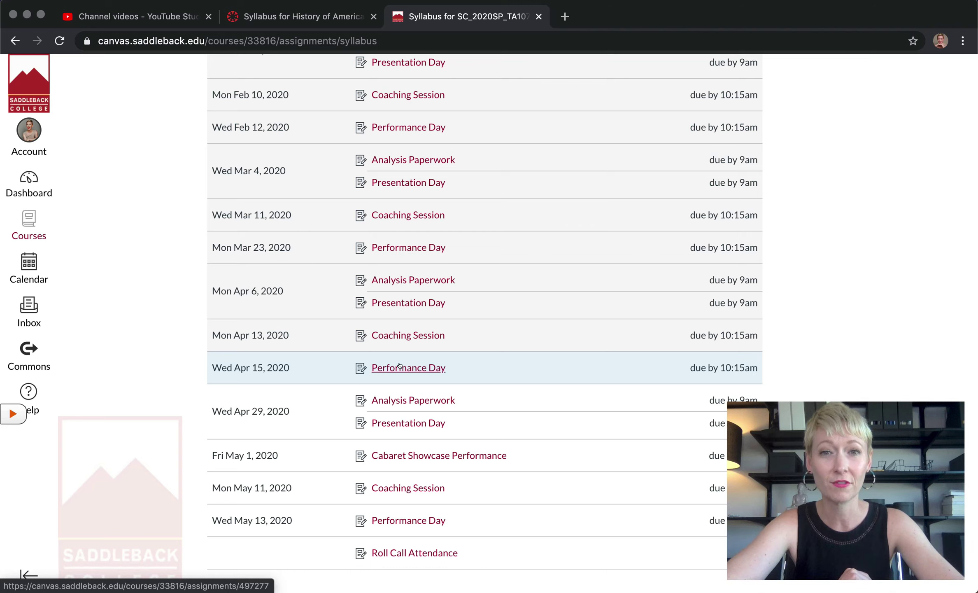
Step: Open the Apr 15 Performance Day assignment and review its 50-point scene/song rubric
left_click(398, 367)
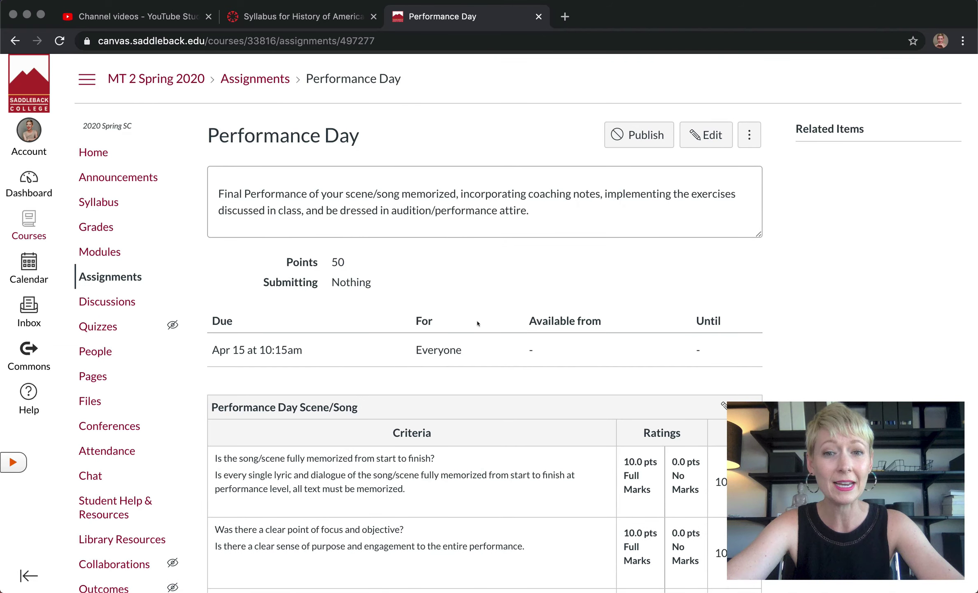
scroll(478, 323, "down", 5)
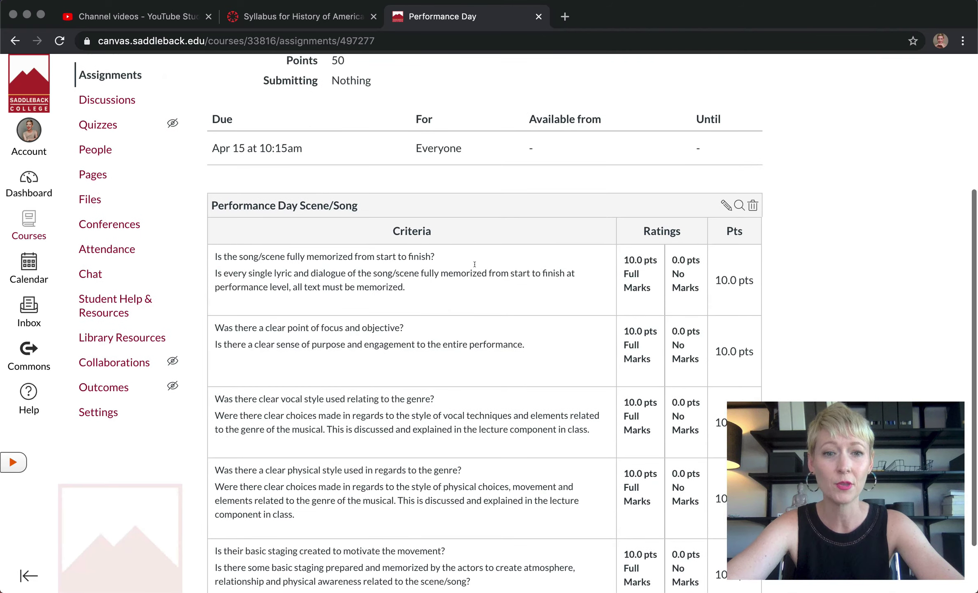
scroll(458, 476, "down", 2)
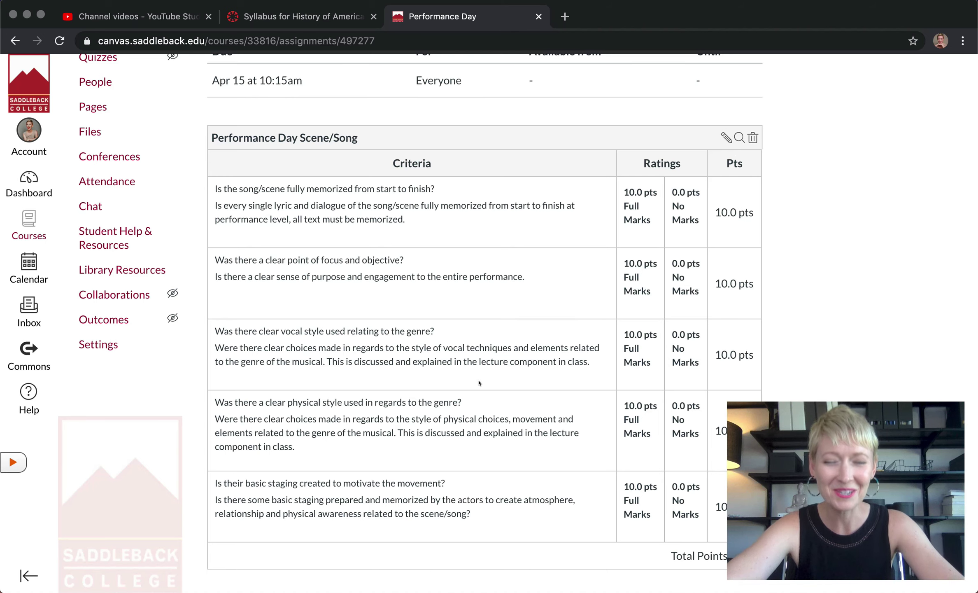
scroll(479, 383, "up", 2)
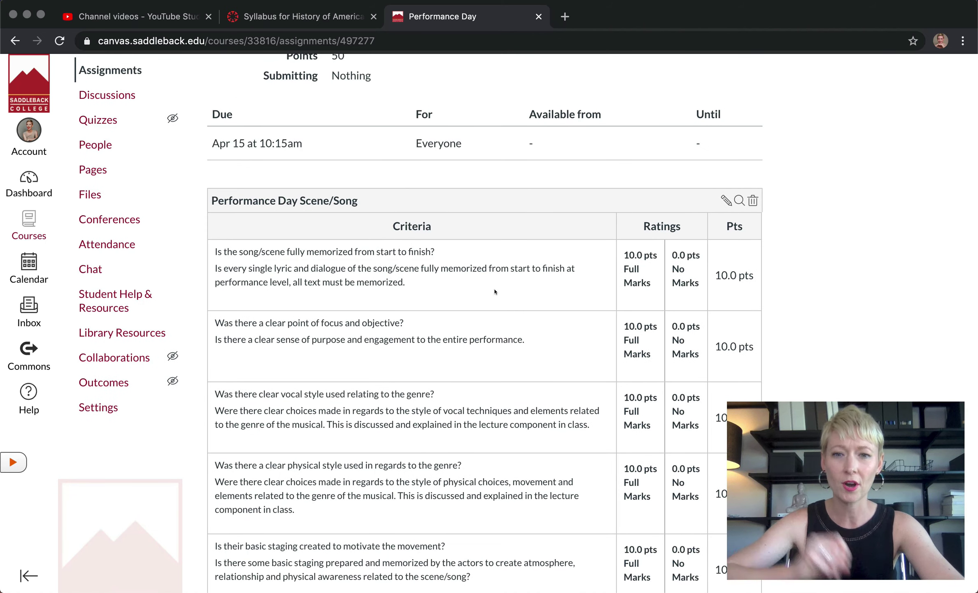
scroll(494, 288, "up", 5)
scroll(495, 292, "up", 2)
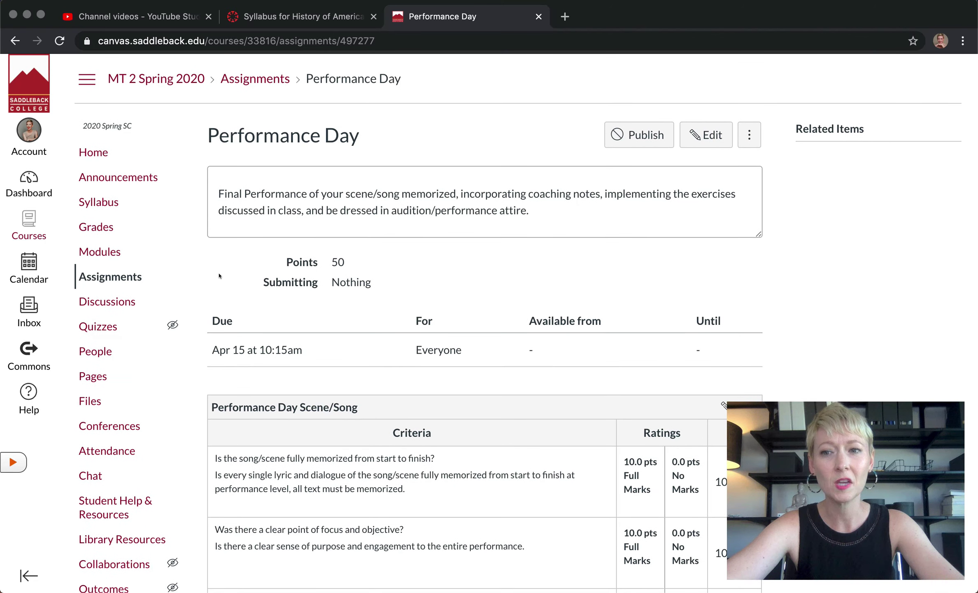
Step: Go back to the Saddleback course syllabus and scroll through it
left_click(107, 202)
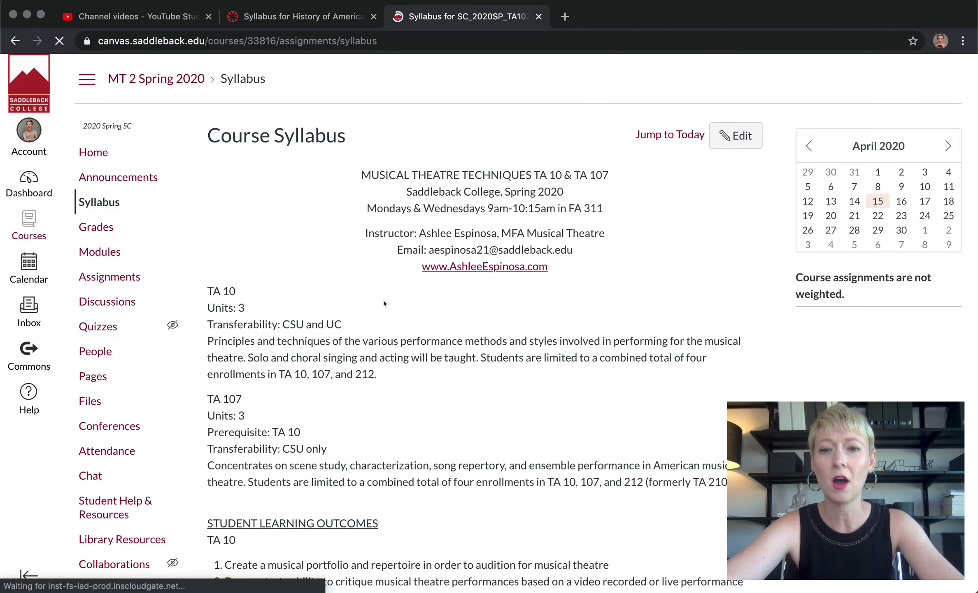
scroll(532, 397, "down", 4)
scroll(533, 397, "down", 8)
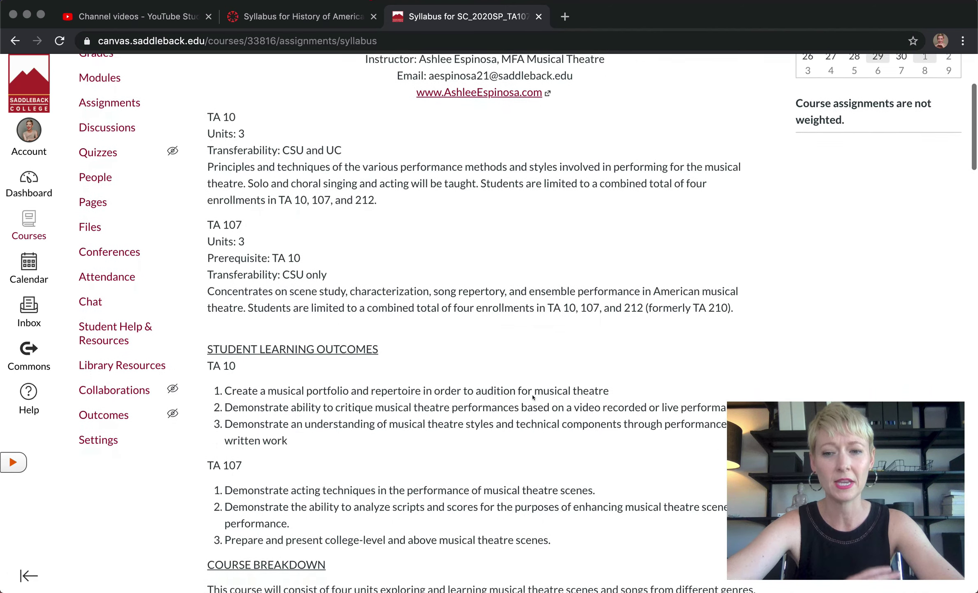
scroll(532, 397, "up", 12)
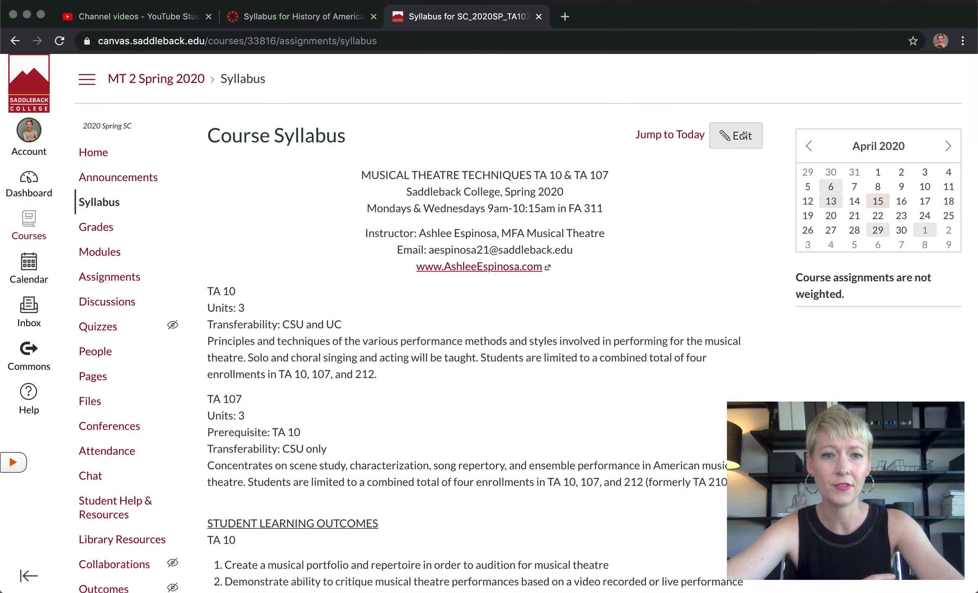
Step: Switch to the History of American Music Theatre syllabus and start editing it
left_click(281, 20)
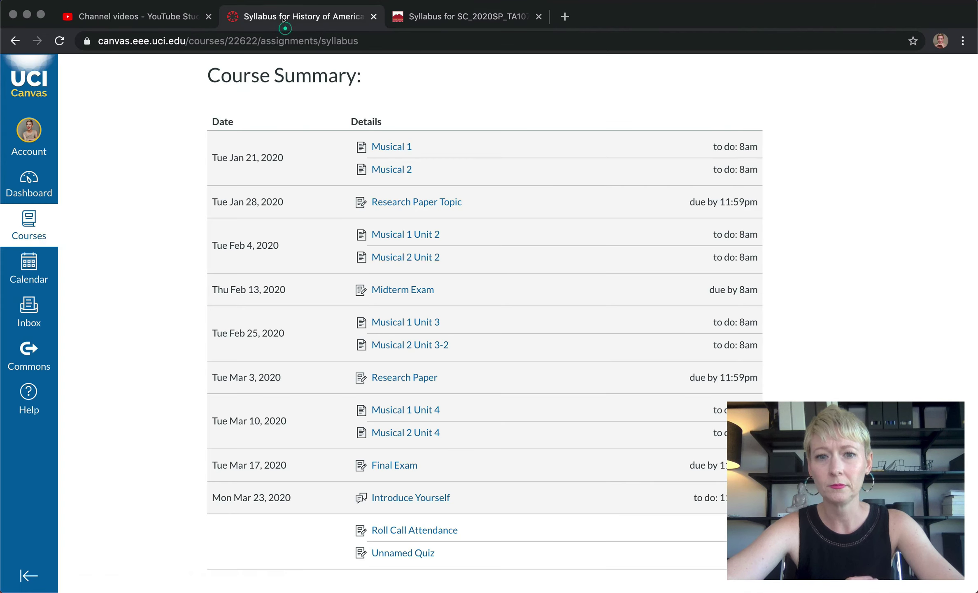
scroll(473, 103, "up", 20)
left_click(735, 100)
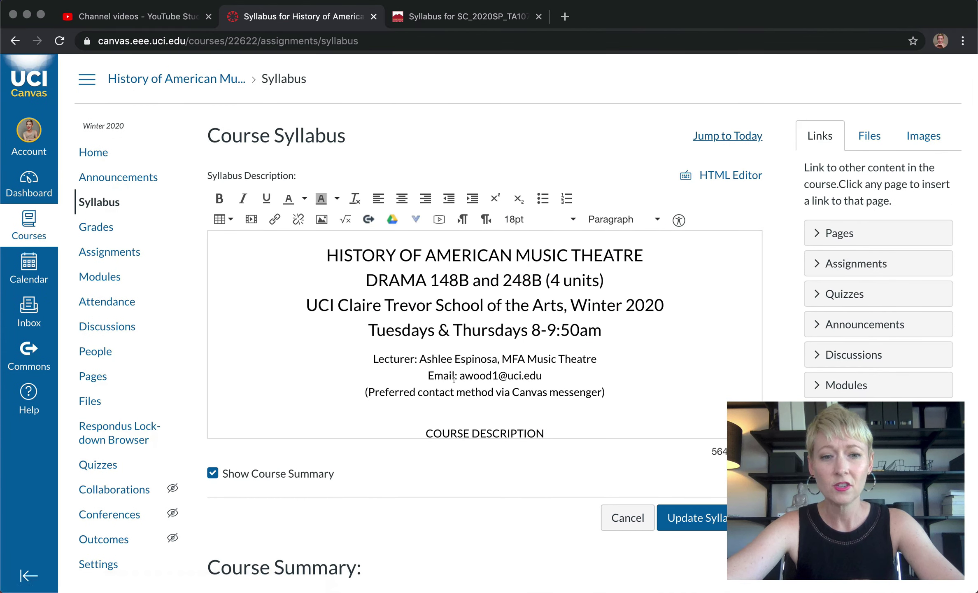
Step: Delete the typed 1)–3) prefixes from the unit titles, putting 'Something's Coming' back on its own line
scroll(454, 378, "down", 5)
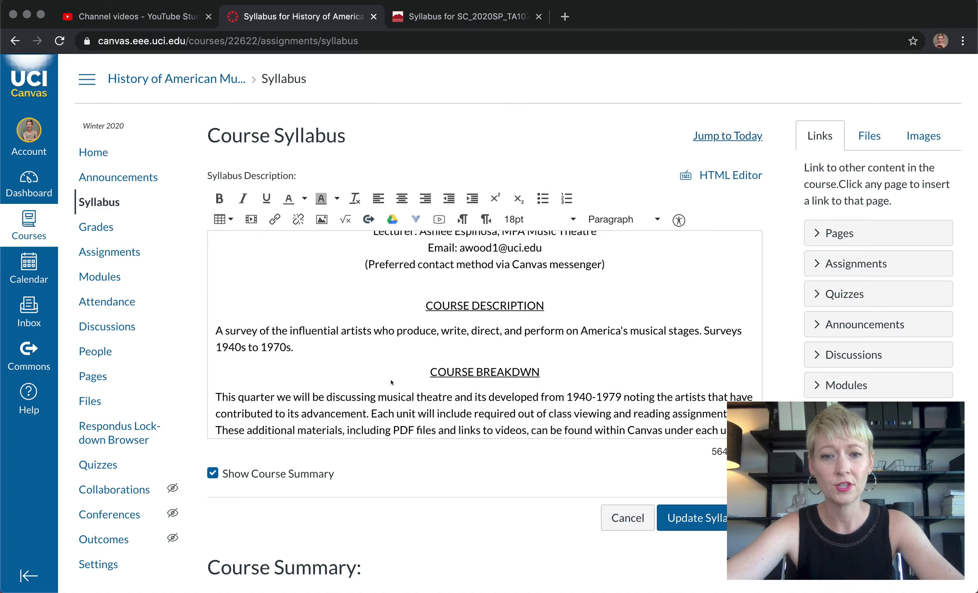
scroll(435, 331, "down", 7)
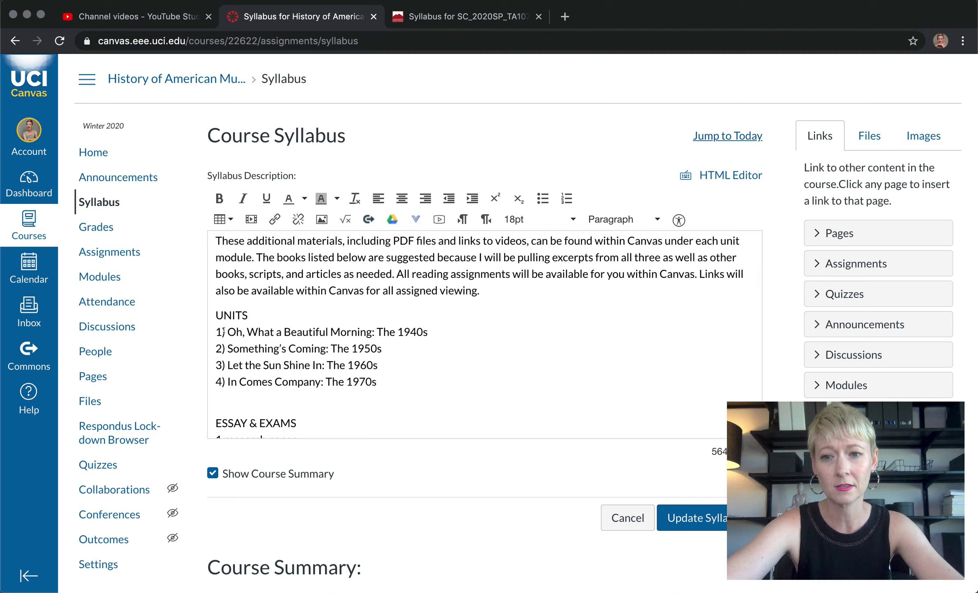
left_click(225, 332)
key("BackSpace")
key("BackSpace")
key("BackSpace")
key("Down")
key("BackSpace")
key("BackSpace")
key("BackSpace")
key("BackSpace")
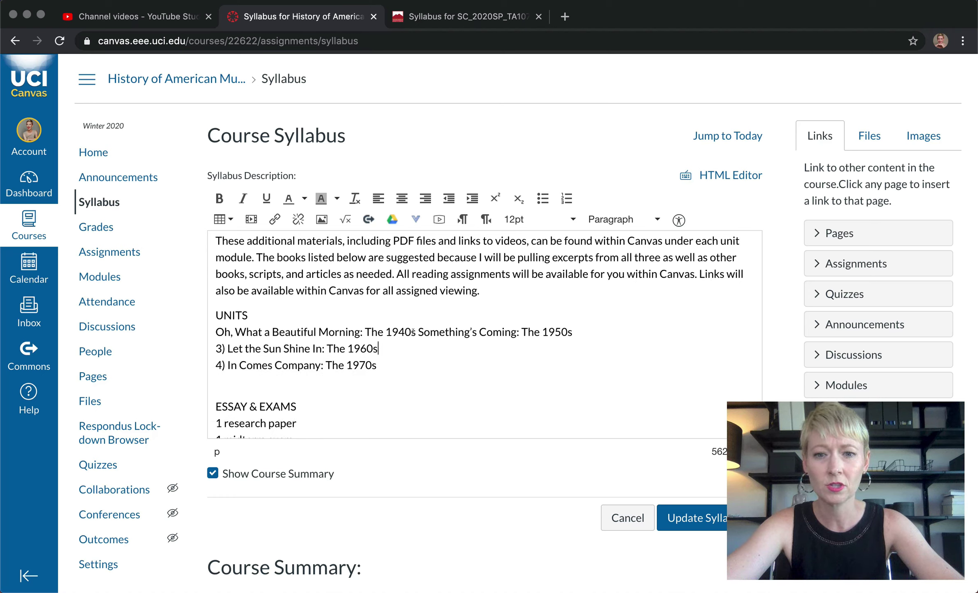
left_click(416, 331)
key("Return")
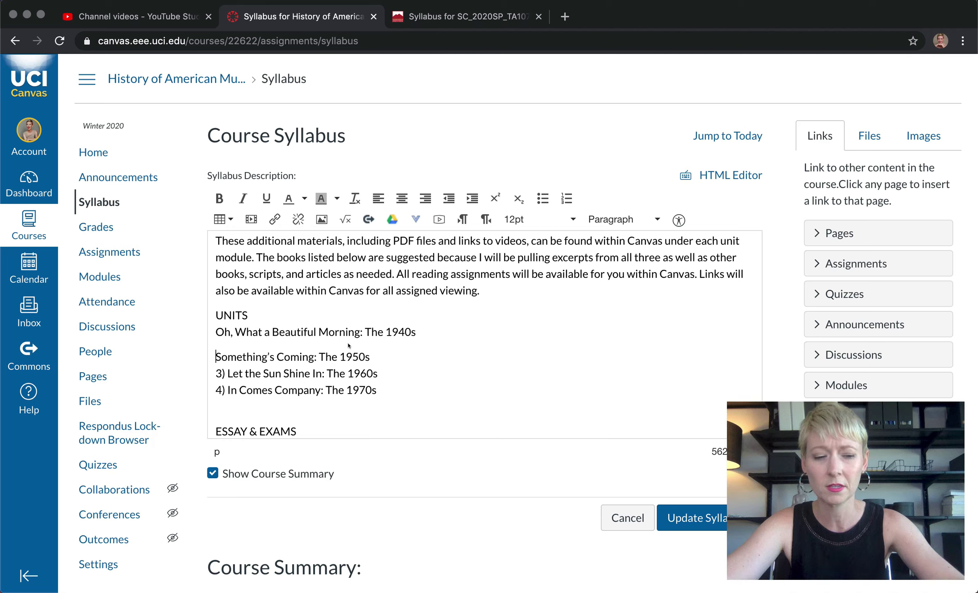
left_click(227, 374)
key("BackSpace")
key("BackSpace")
key("BackSpace")
key("BackSpace")
key("BackSpace")
key("BackSpace")
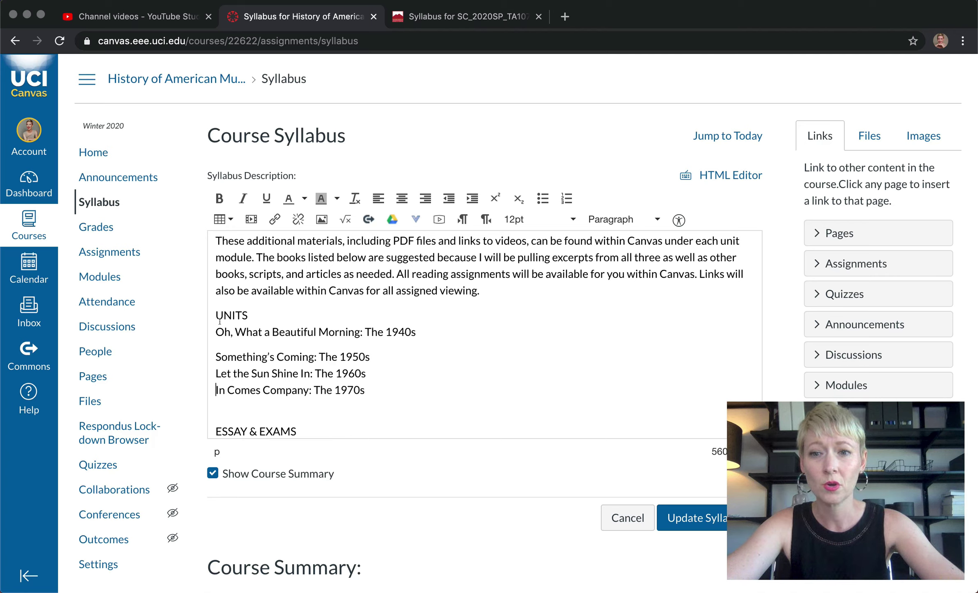
Step: Make the 1940s unit title numbered item 1, leaving the UNITS heading unnumbered
left_click(216, 332)
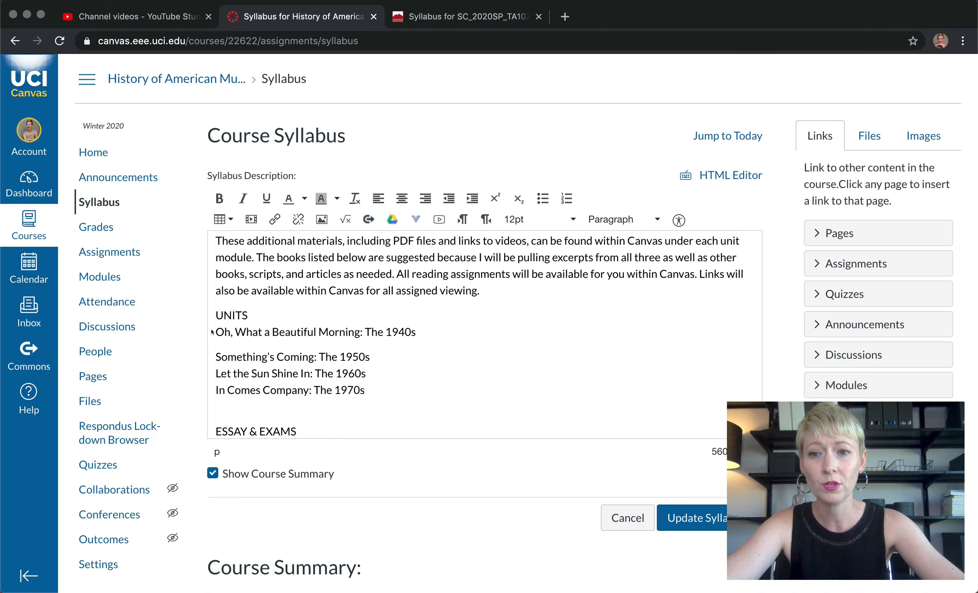
left_click(566, 199)
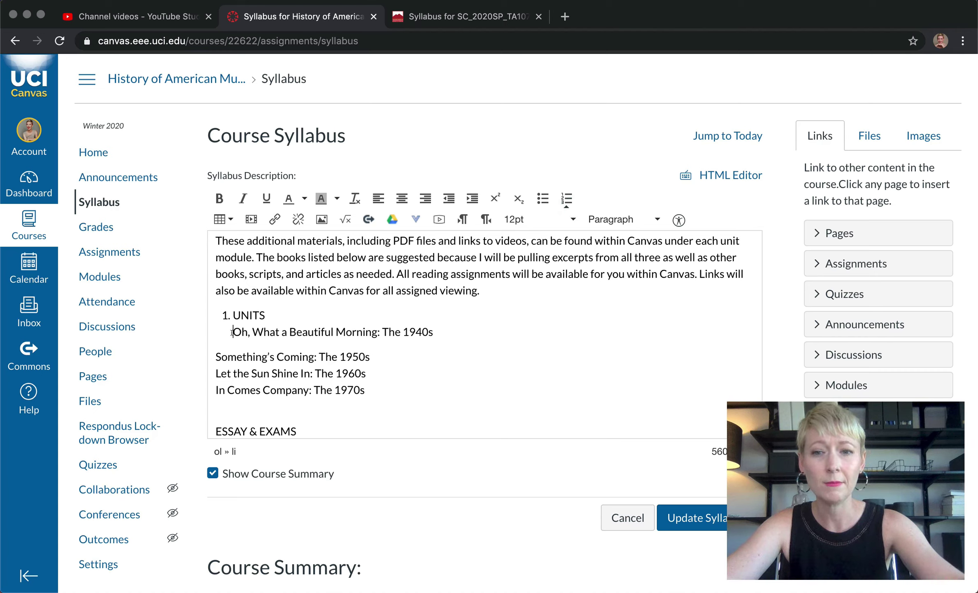
key("super+z")
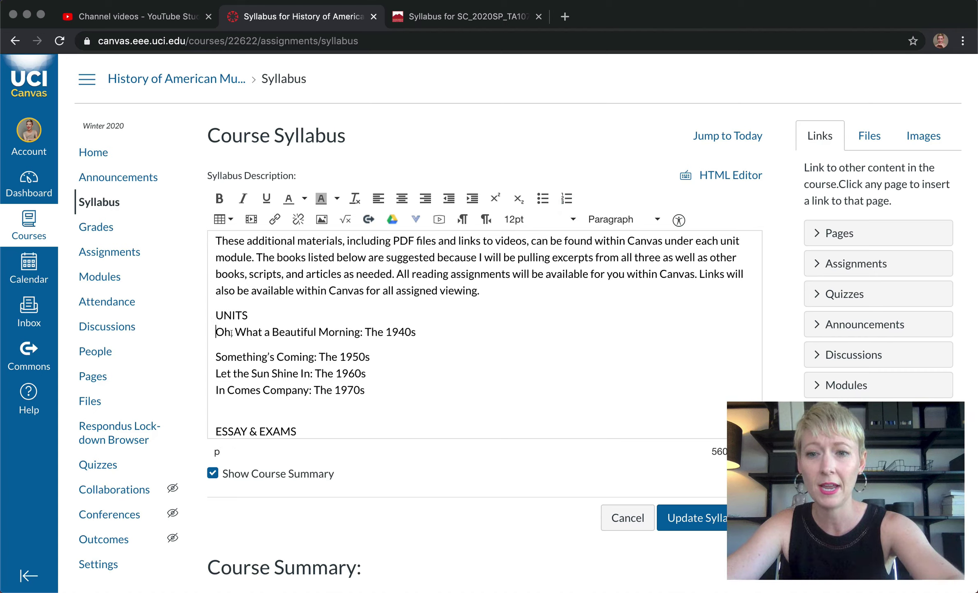
key("Return")
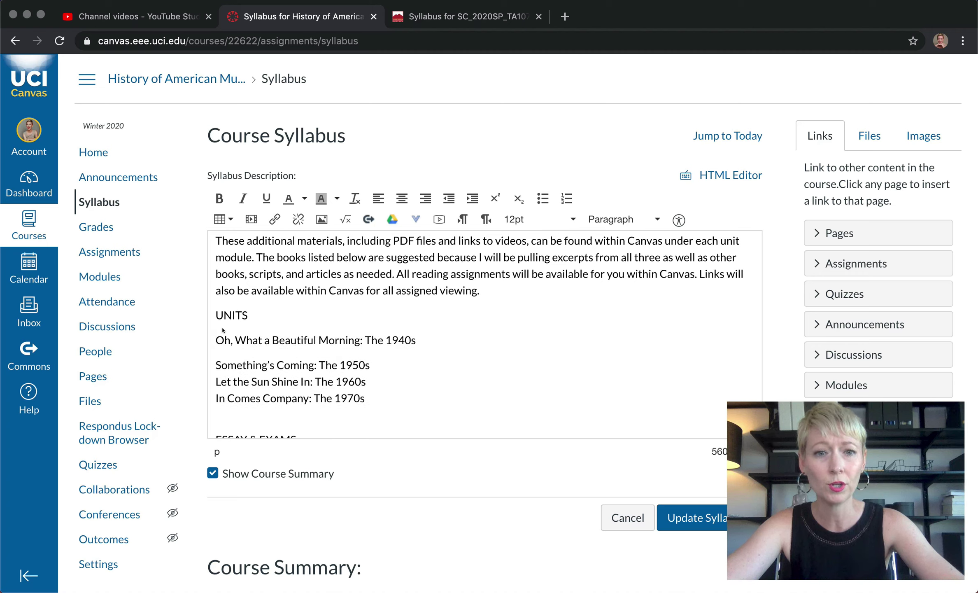
left_click(567, 198)
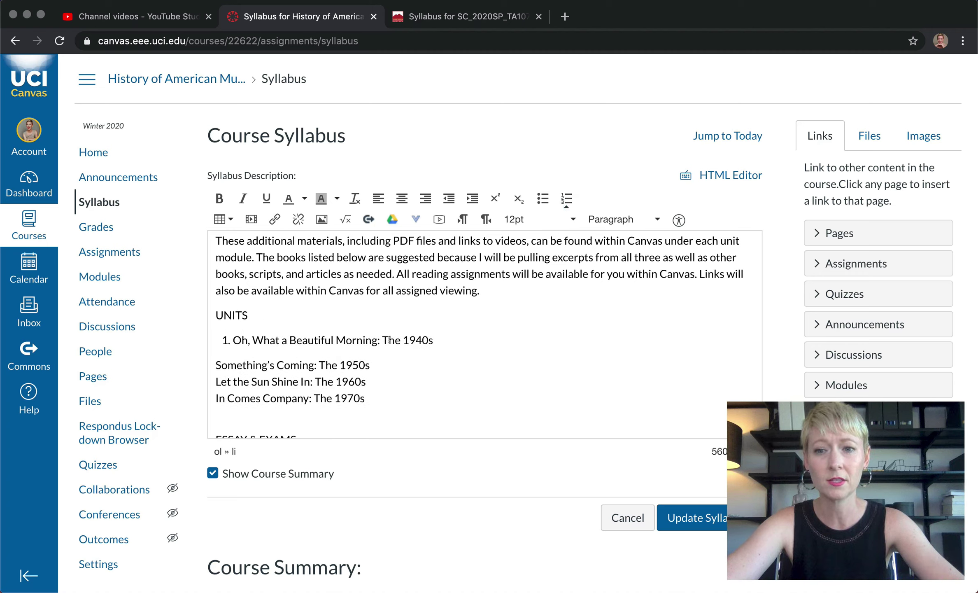
Step: Add the 1950s, 1960s and 1970s units to the numbered list as items 2, 3 and 4
left_click(214, 365)
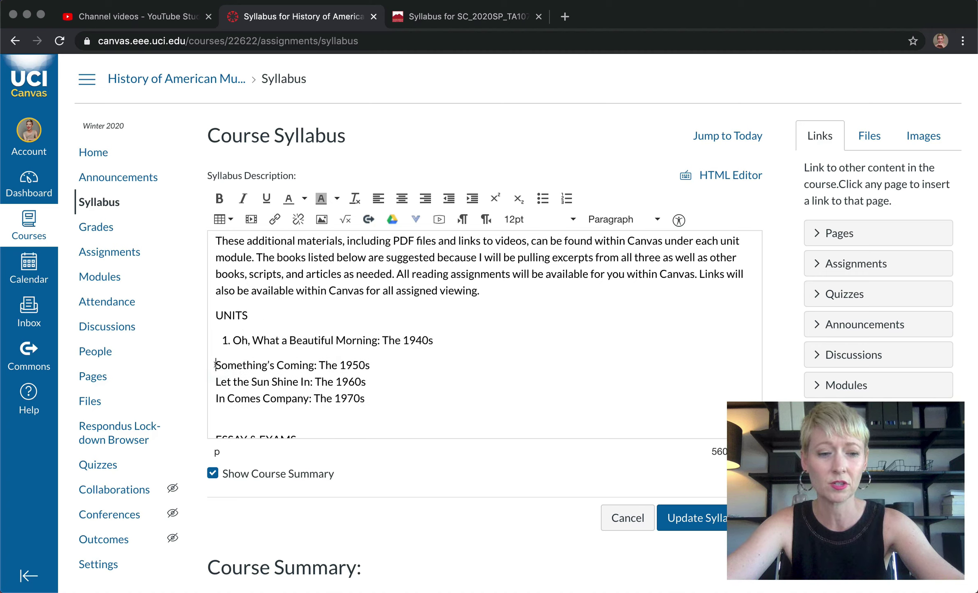
key("BackSpace")
key("Return")
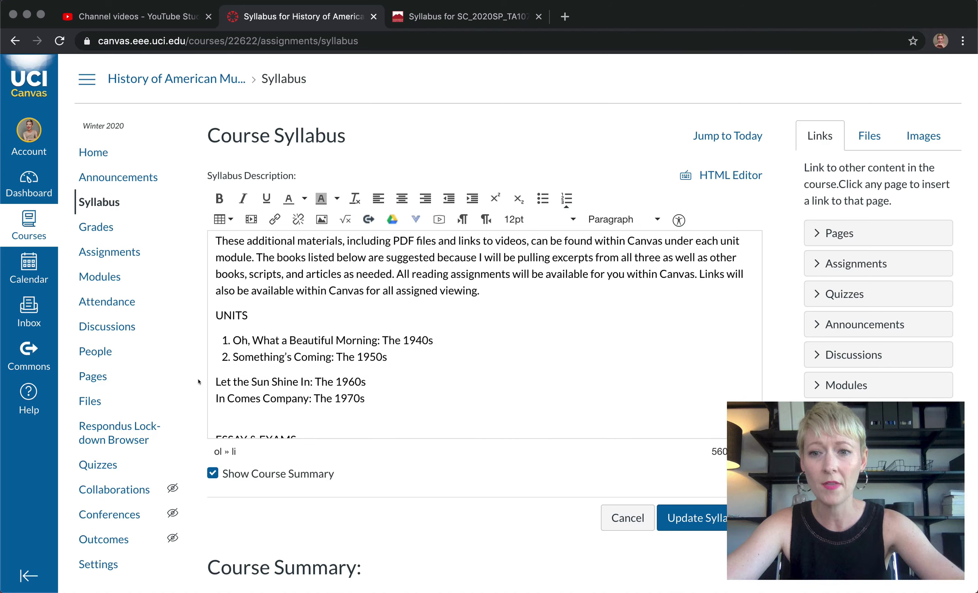
left_click(214, 381)
key("BackSpace")
key("Return")
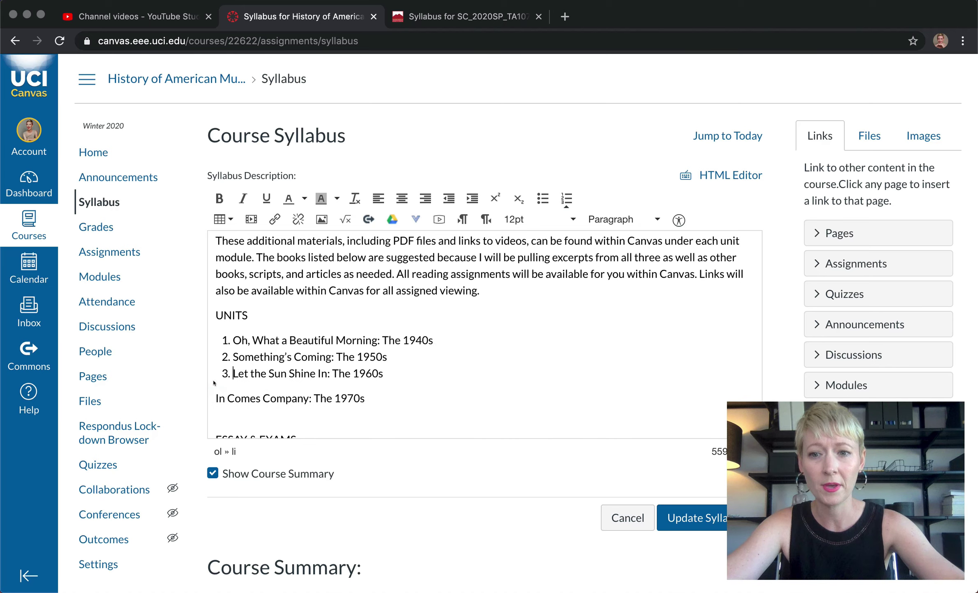
left_click(215, 397)
key("Return")
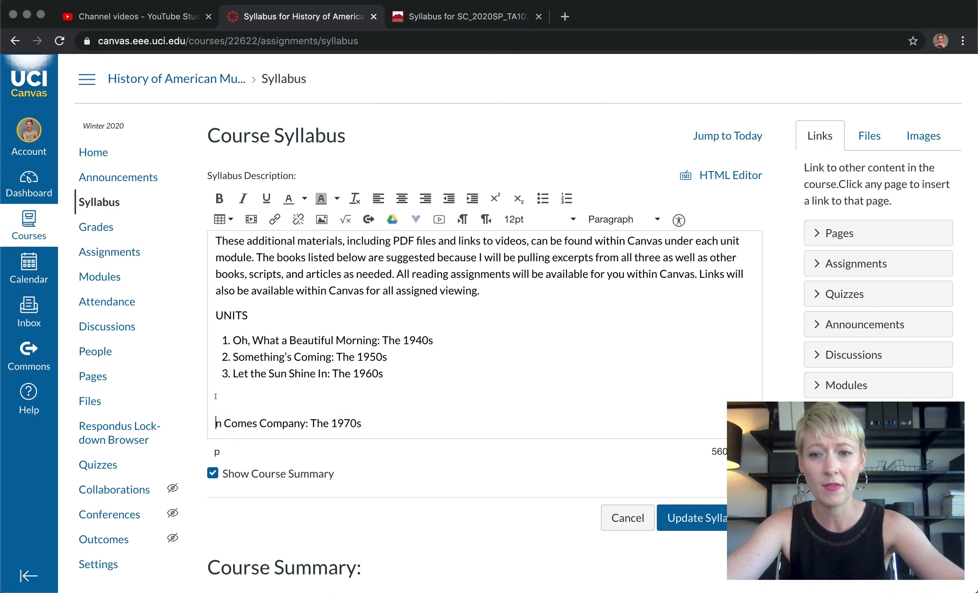
key("BackSpace")
key("BackSpace")
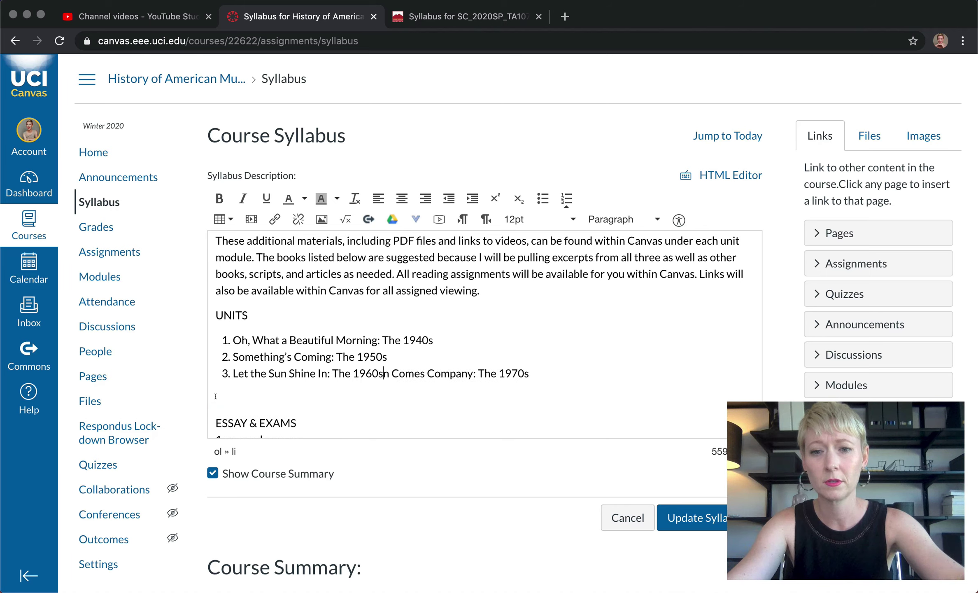
key("Return")
type("I")
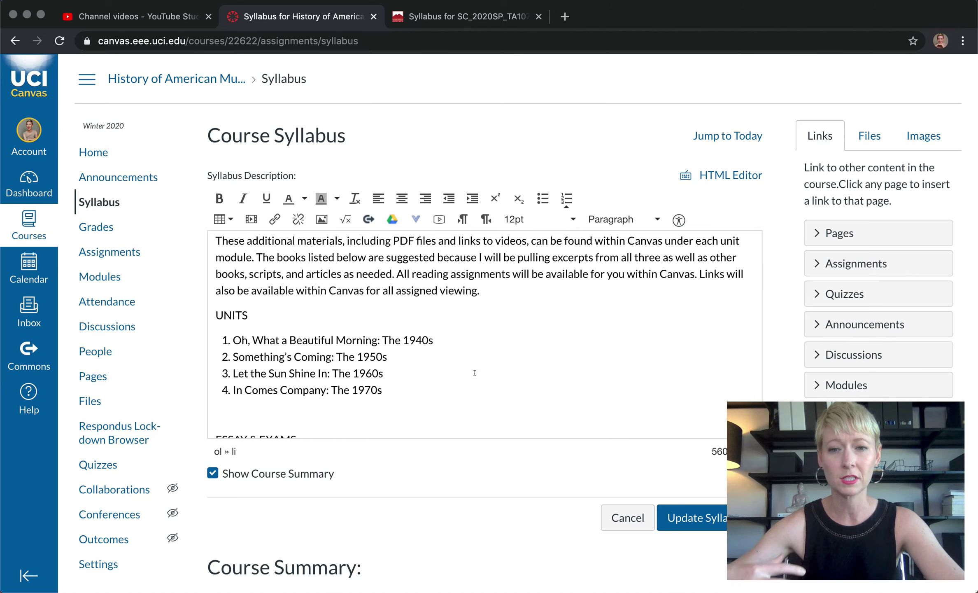
scroll(473, 372, "down", 3)
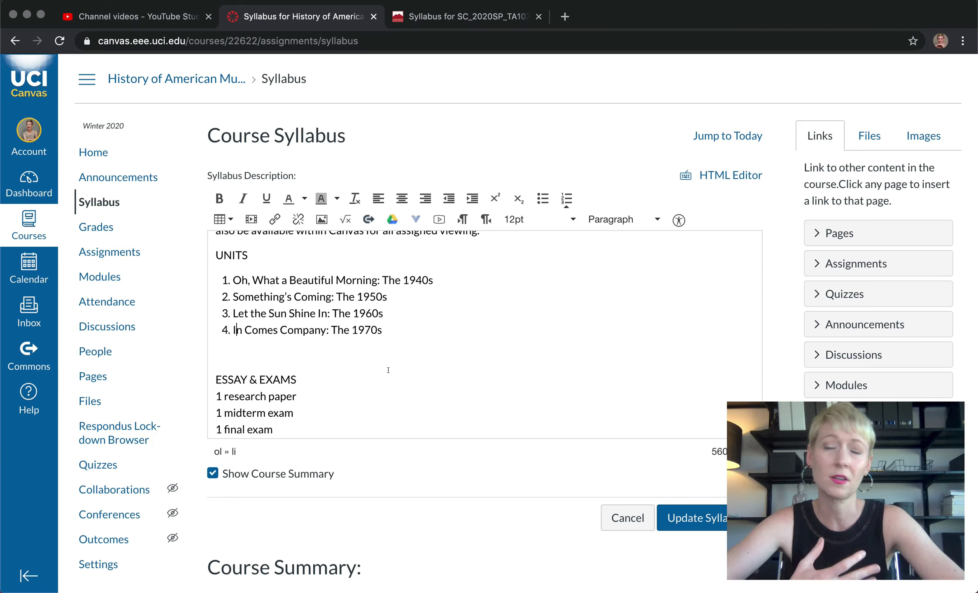
Step: Bullet the '1 research paper' line while keeping the ESSAY & EXAMS heading unbulleted
left_click(213, 378)
scroll(213, 378, "down", 2)
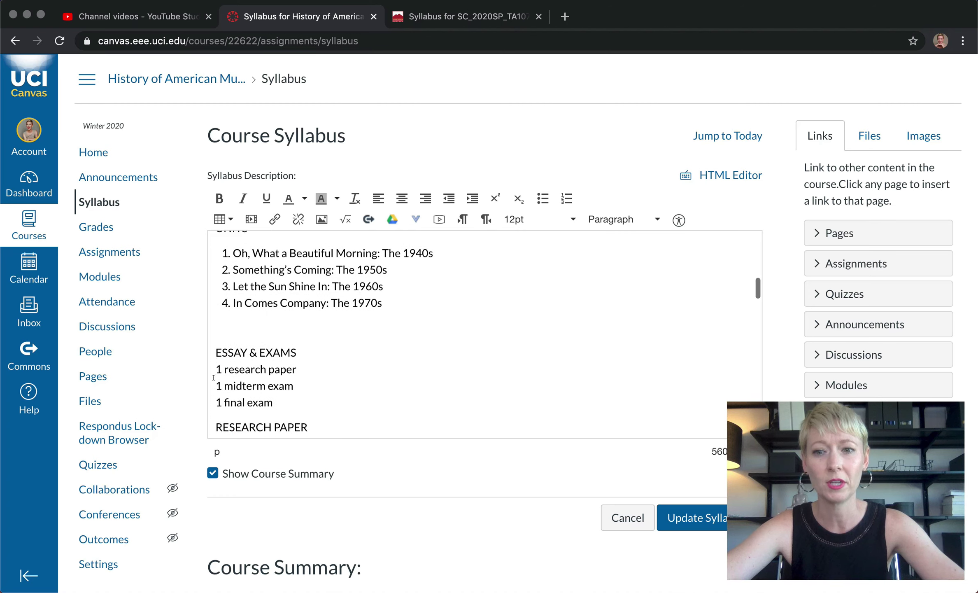
left_click(217, 356)
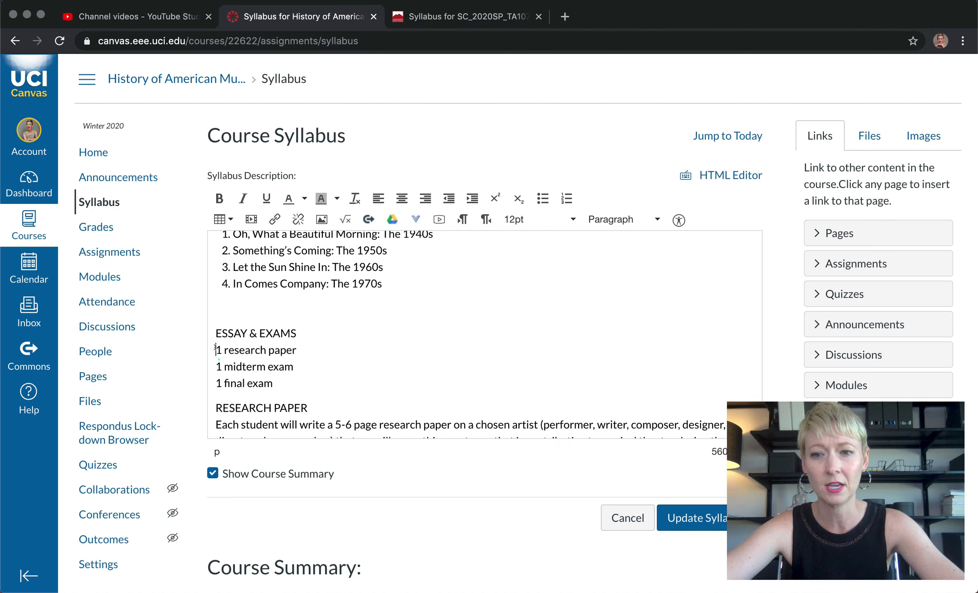
left_click(543, 198)
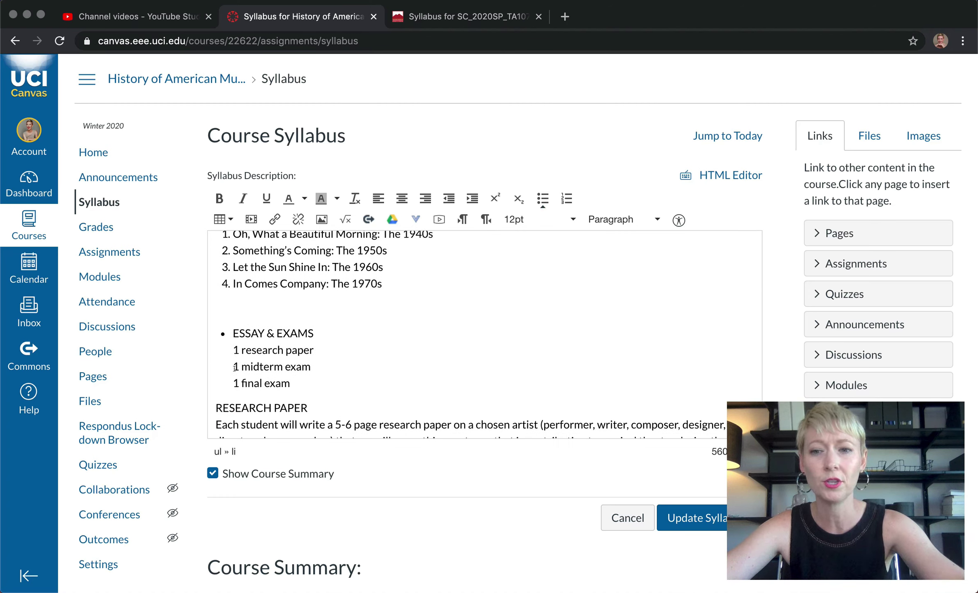
key("BackSpace")
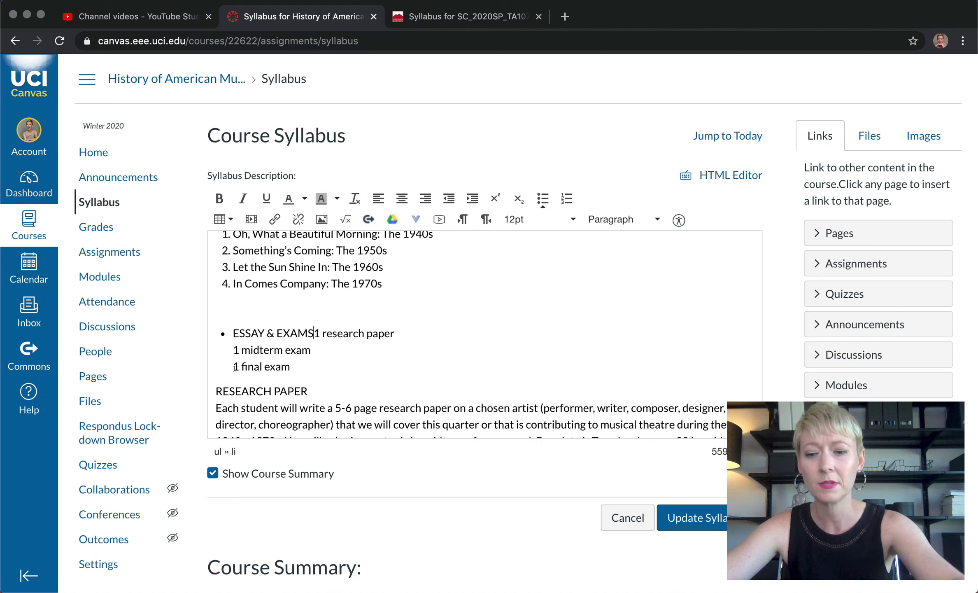
key("shift+Return")
left_click(233, 332)
key("BackSpace")
key("Down")
key("Return")
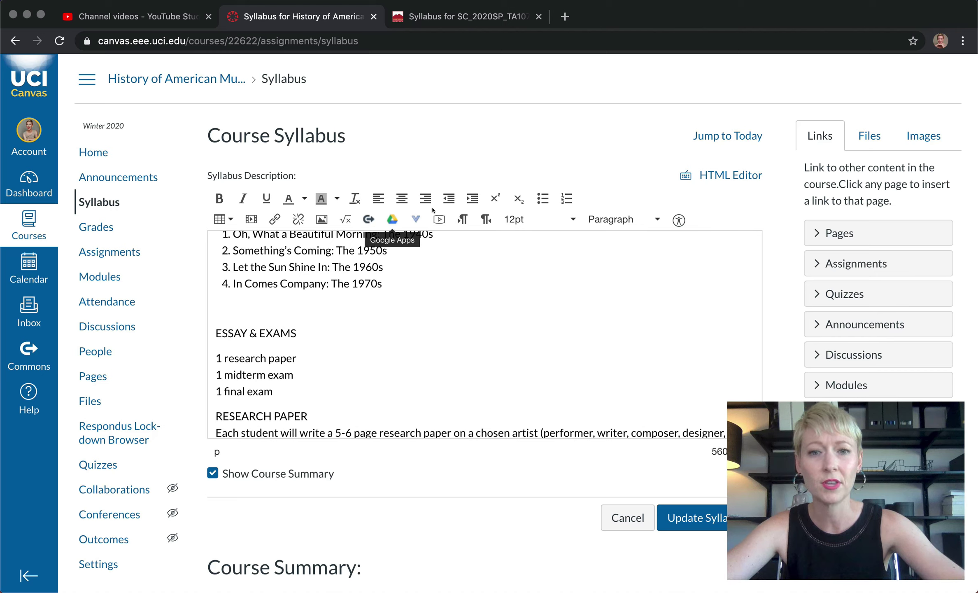
left_click(538, 190)
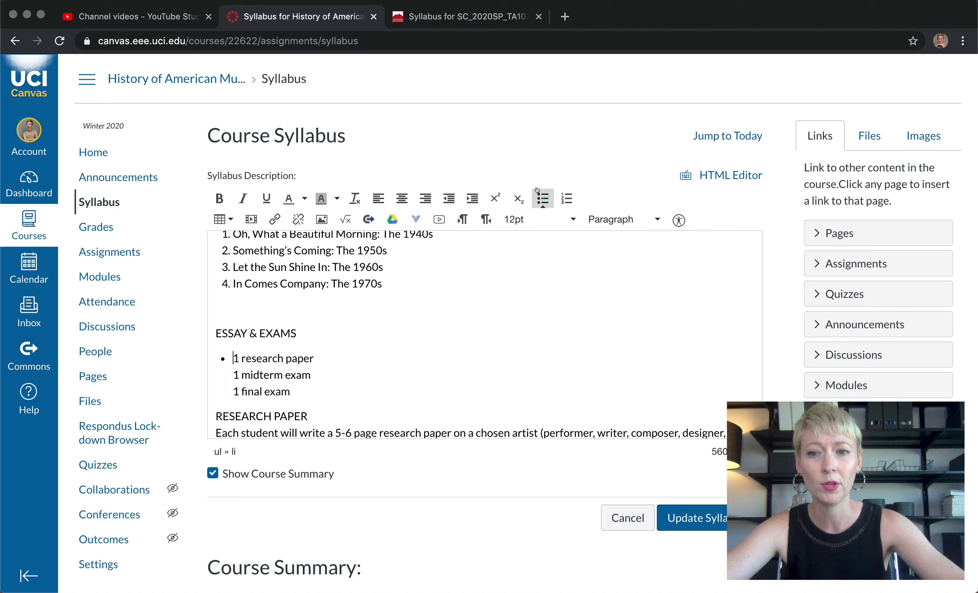
Step: Add '1 midterm exam' and '1 final exam' as the second and third bullets
left_click(234, 374)
key("BackSpace")
key("Return")
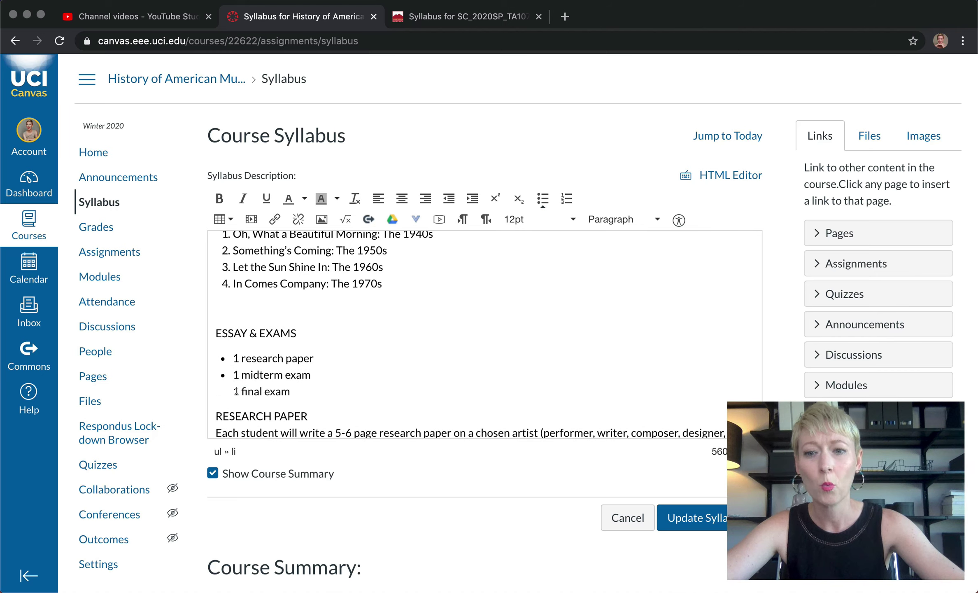
left_click(235, 391)
key("BackSpace")
key("Return")
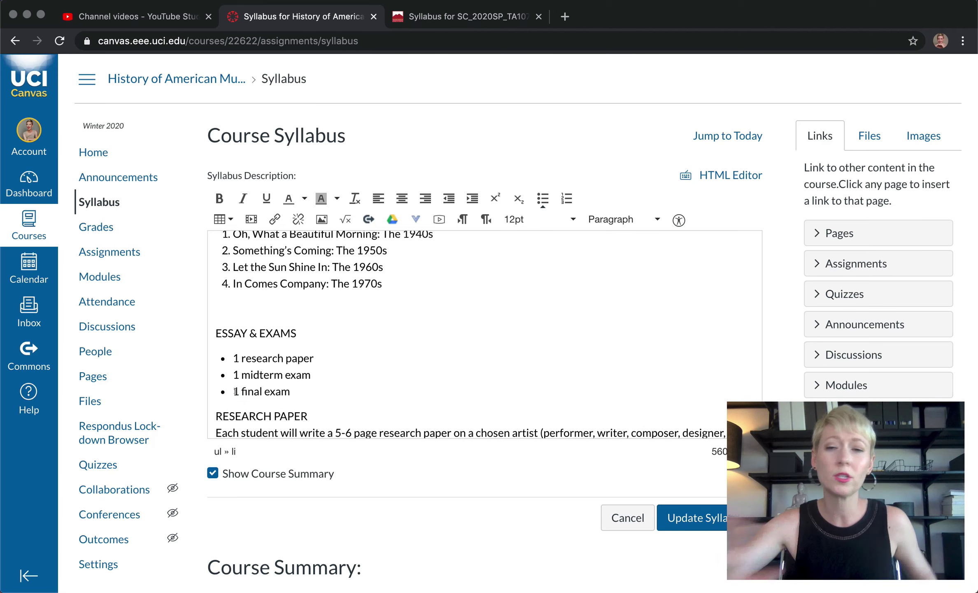
Step: Scroll through the edited syllabus down to the 8am Final Exam on Tues, March 17
scroll(331, 361, "down", 5)
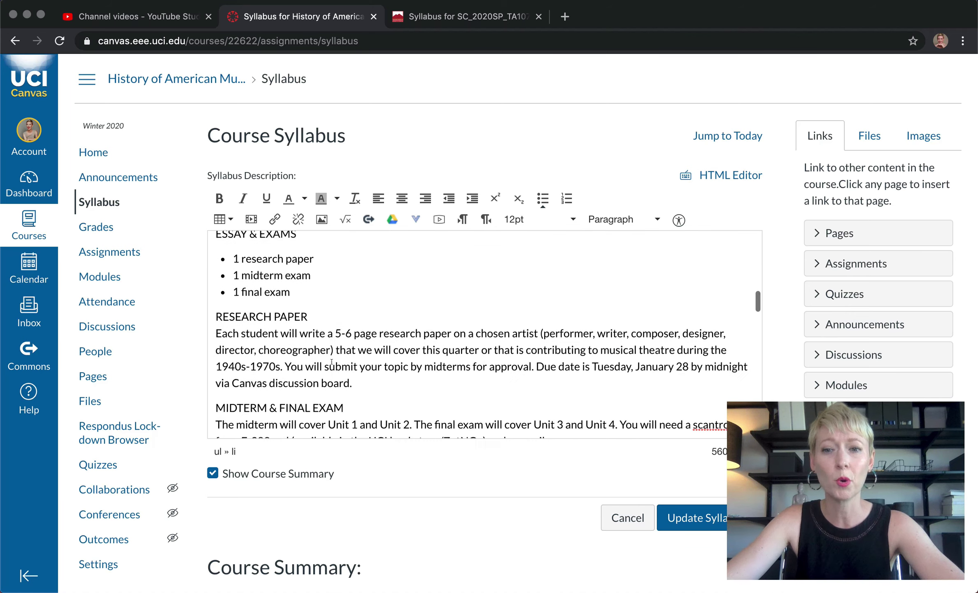
scroll(332, 361, "up", 10)
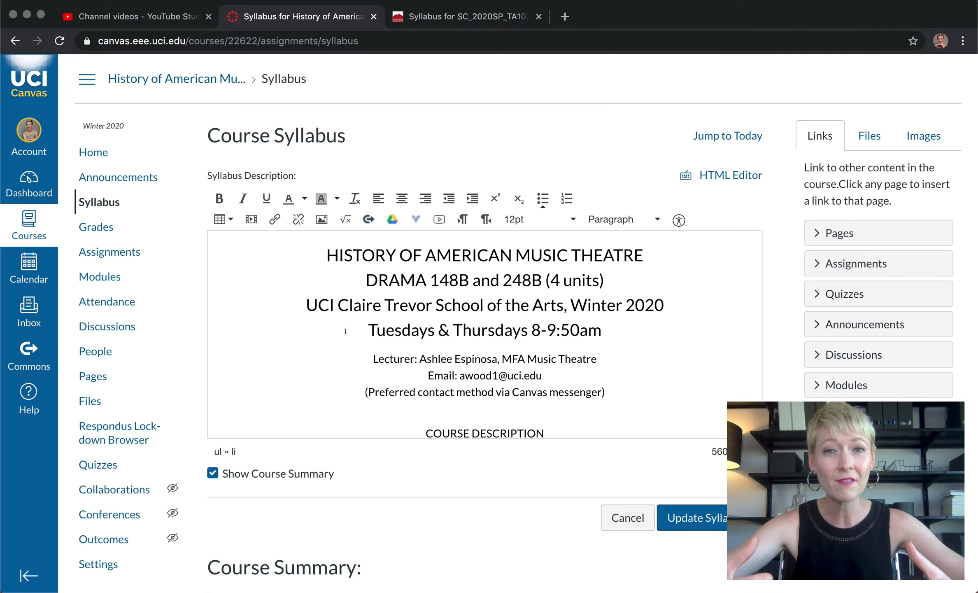
scroll(346, 330, "down", 5)
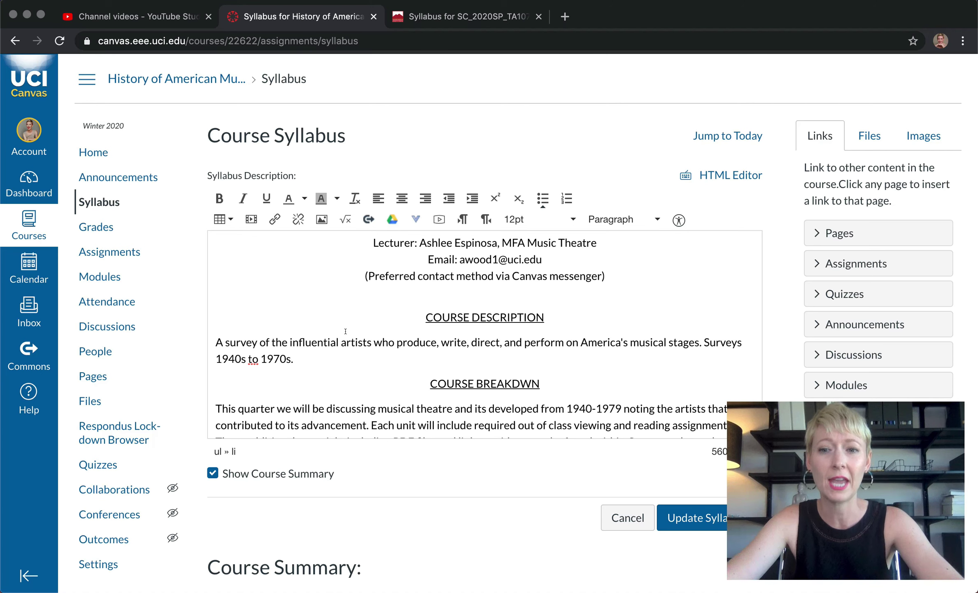
scroll(345, 331, "down", 1)
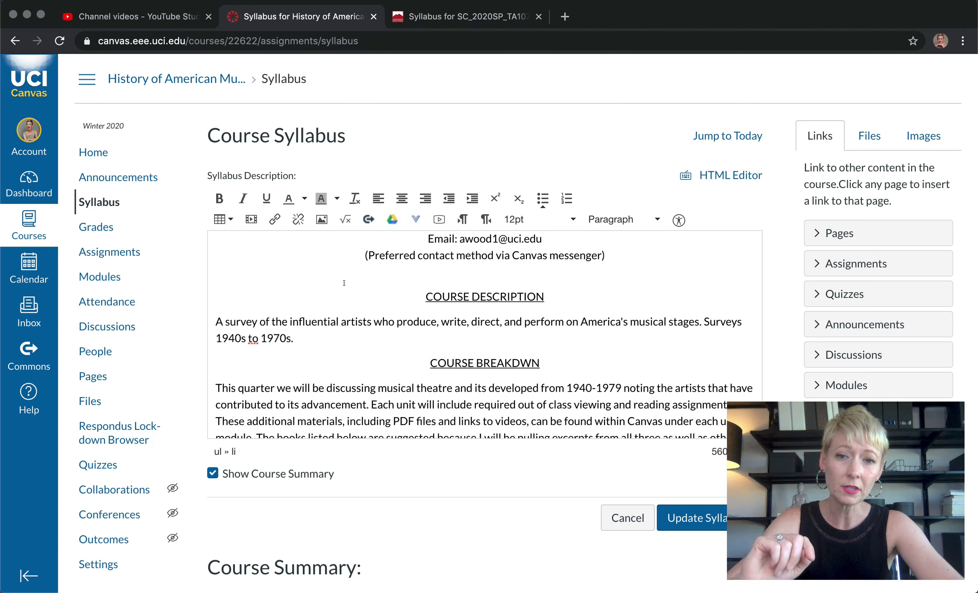
scroll(358, 334, "down", 6)
scroll(358, 333, "down", 7)
scroll(358, 338, "down", 8)
scroll(359, 338, "down", 6)
scroll(359, 334, "down", 4)
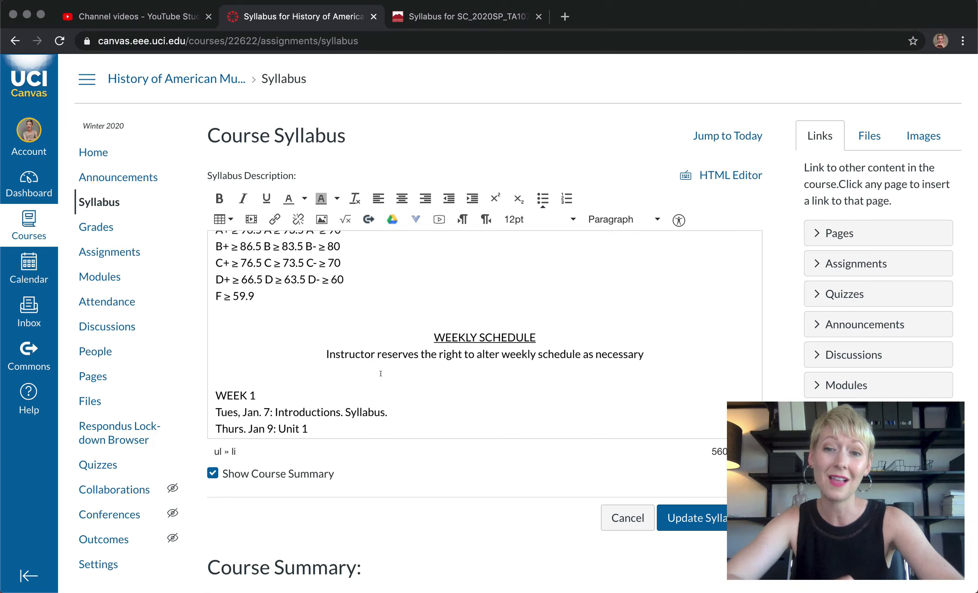
scroll(381, 374, "down", 3)
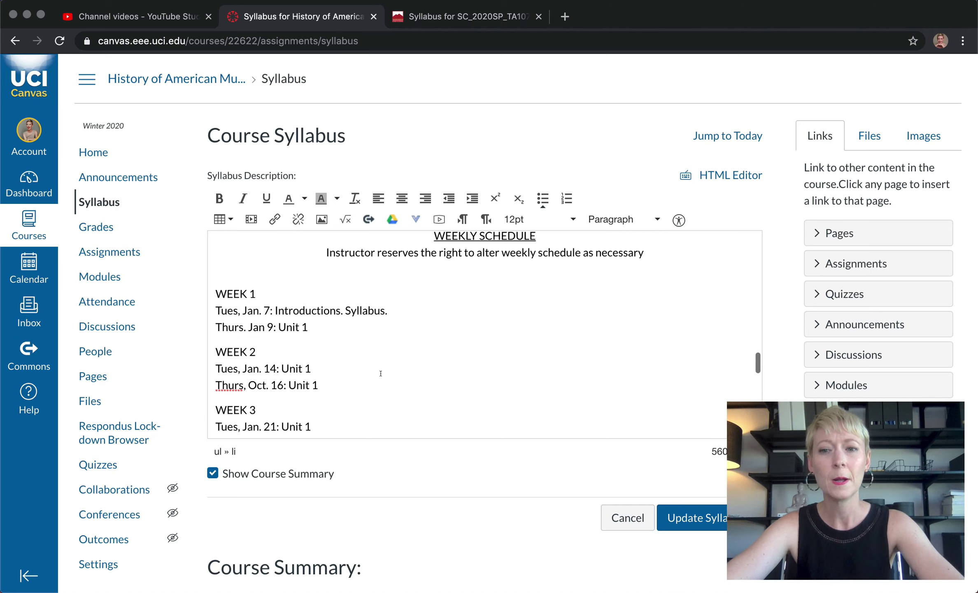
scroll(381, 373, "down", 15)
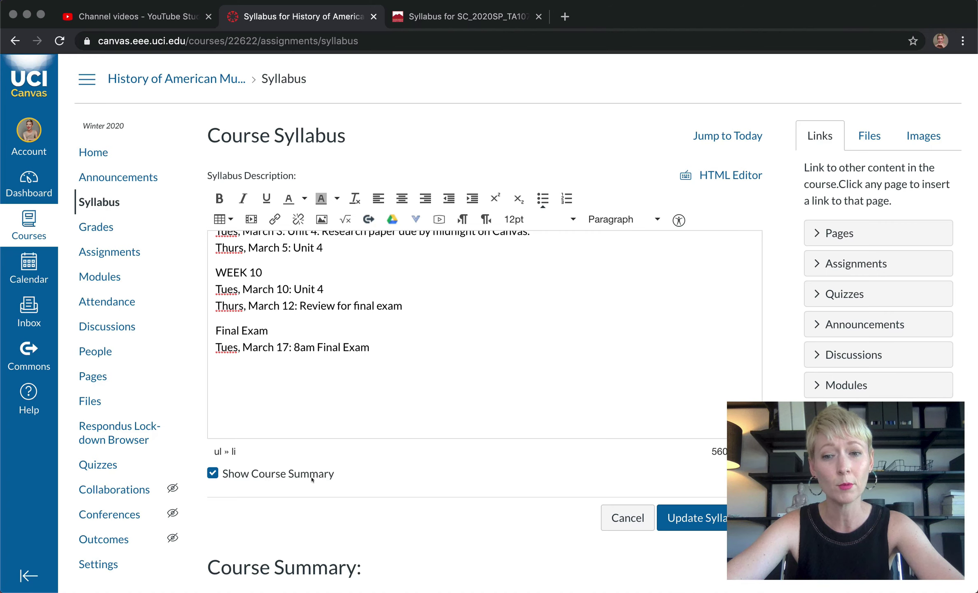
scroll(365, 492, "down", 3)
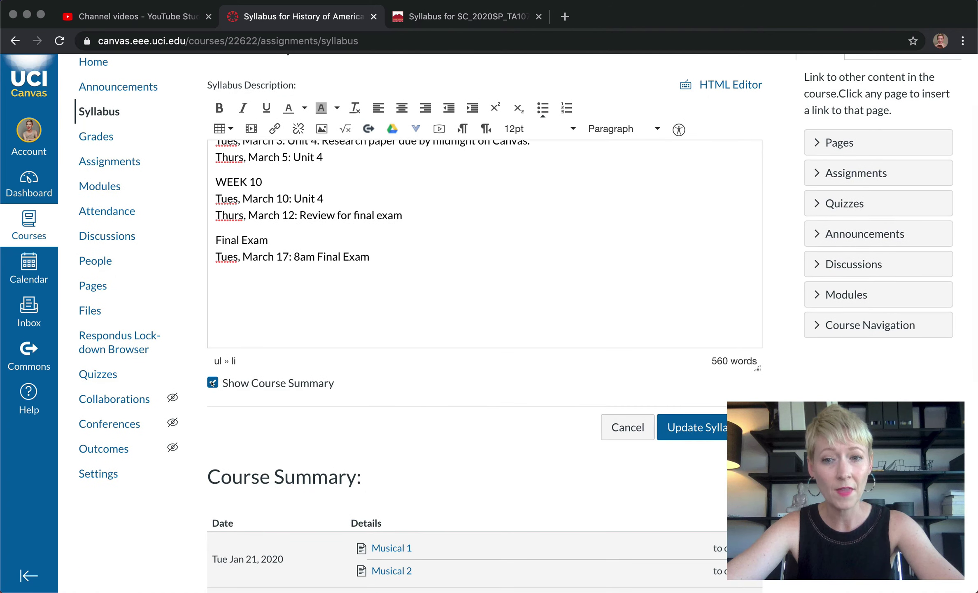
scroll(451, 432, "down", 9)
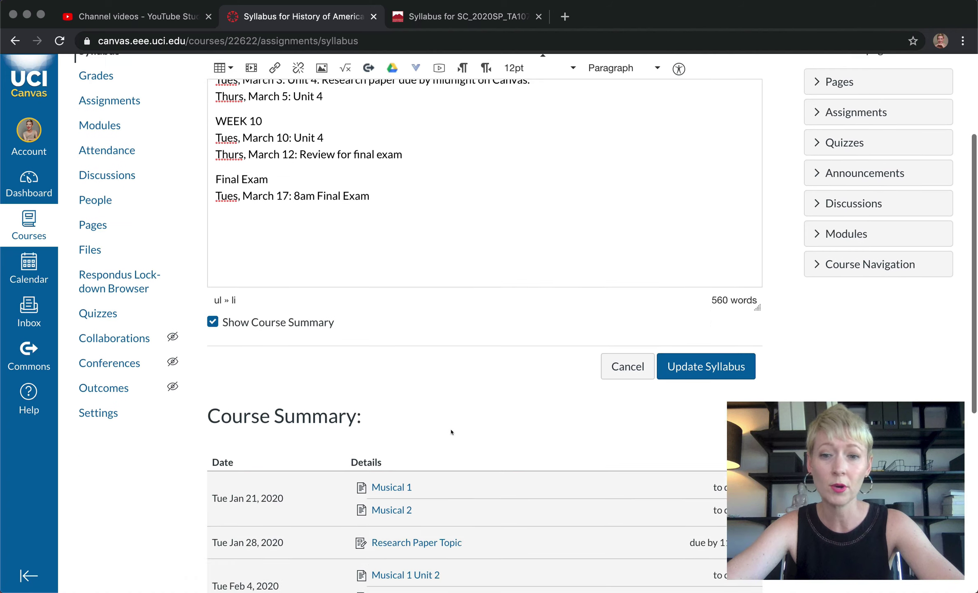
scroll(451, 431, "up", 7)
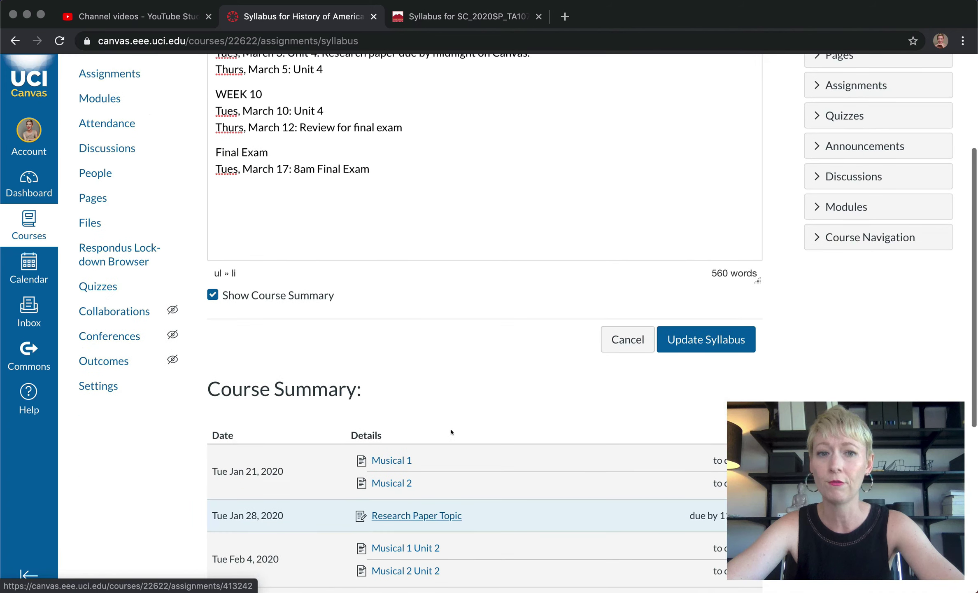
left_click(712, 339)
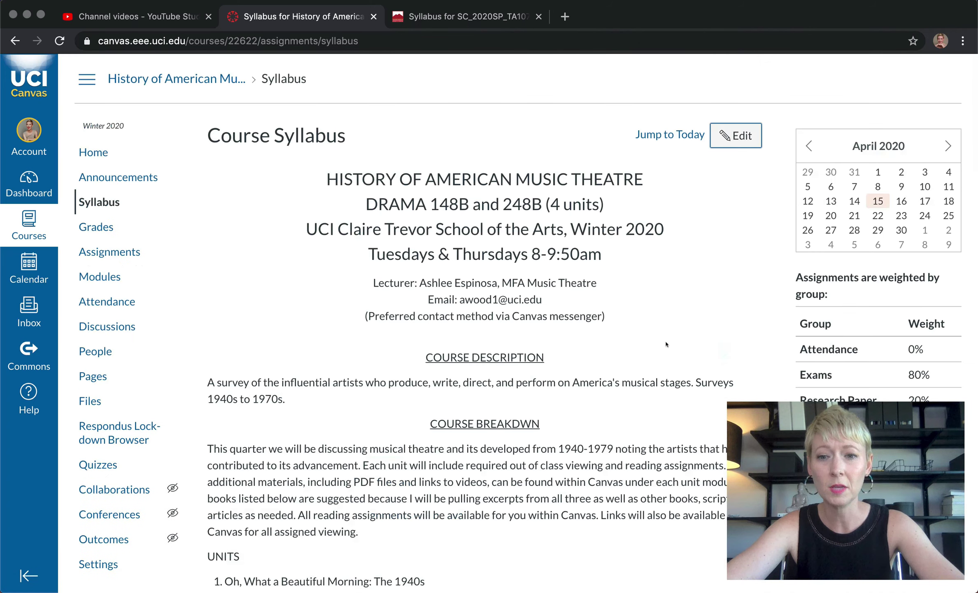
scroll(502, 420, "down", 6)
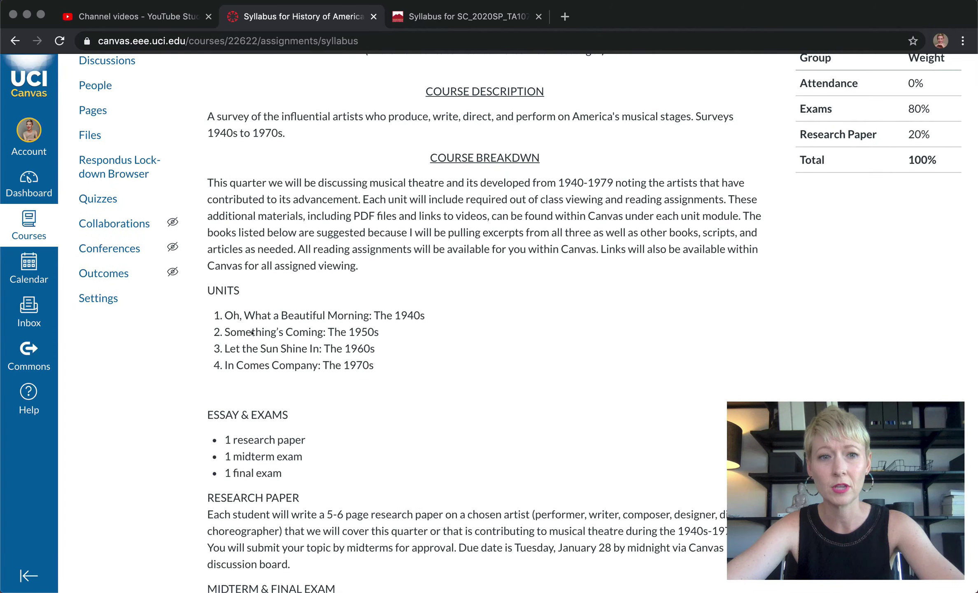
scroll(532, 395, "down", 20)
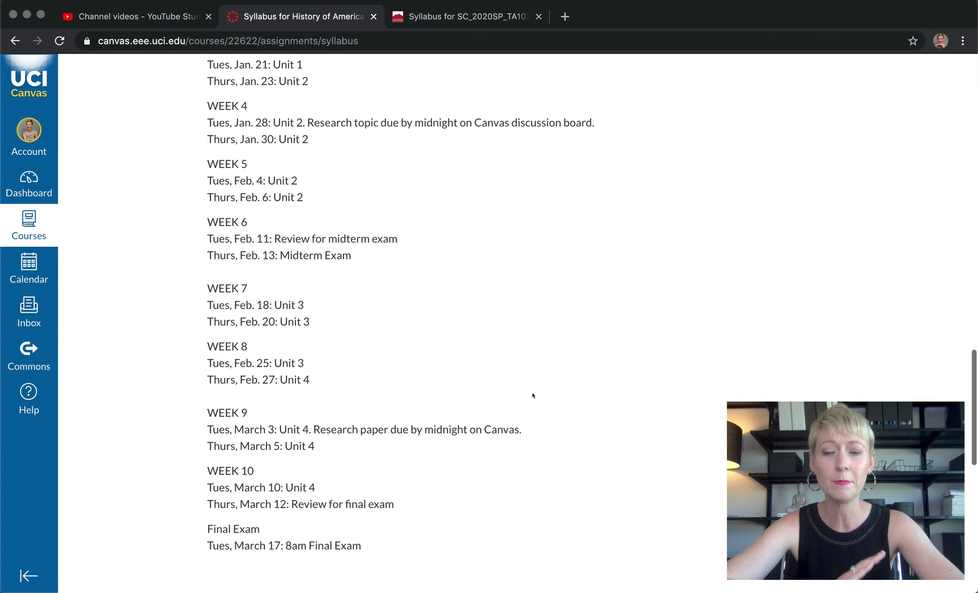
scroll(533, 395, "down", 8)
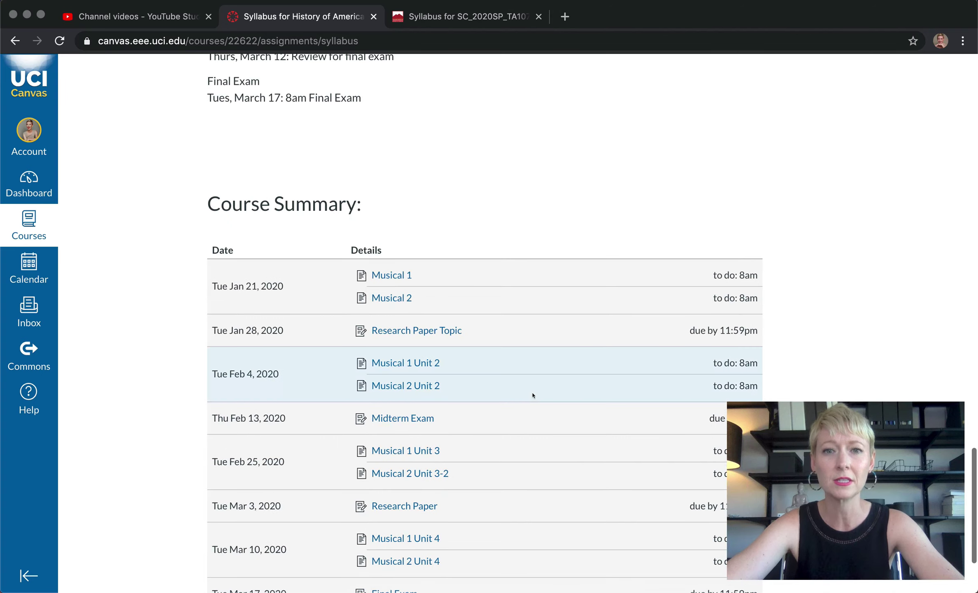
scroll(532, 395, "down", 4)
scroll(533, 395, "up", 15)
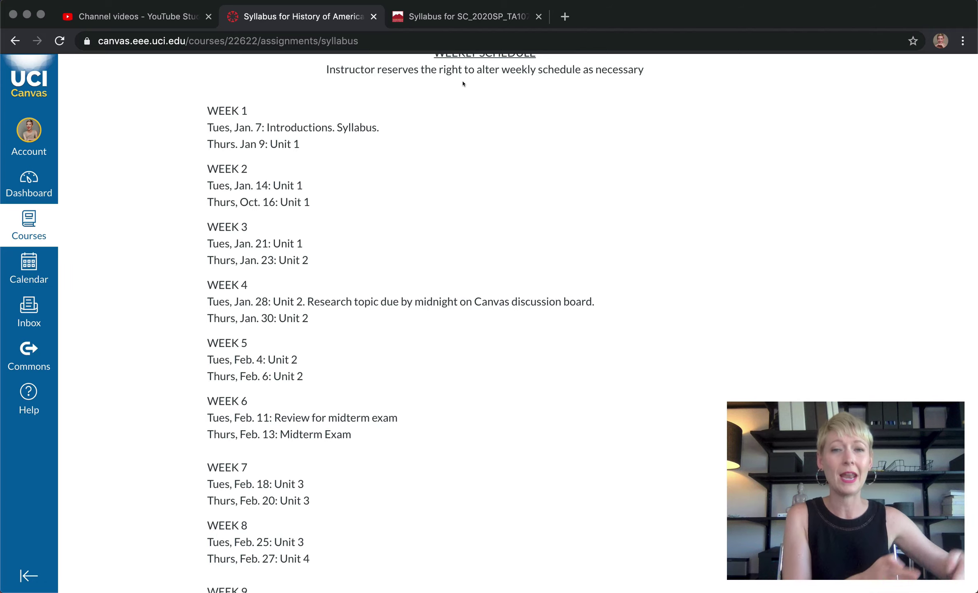
scroll(471, 175, "up", 15)
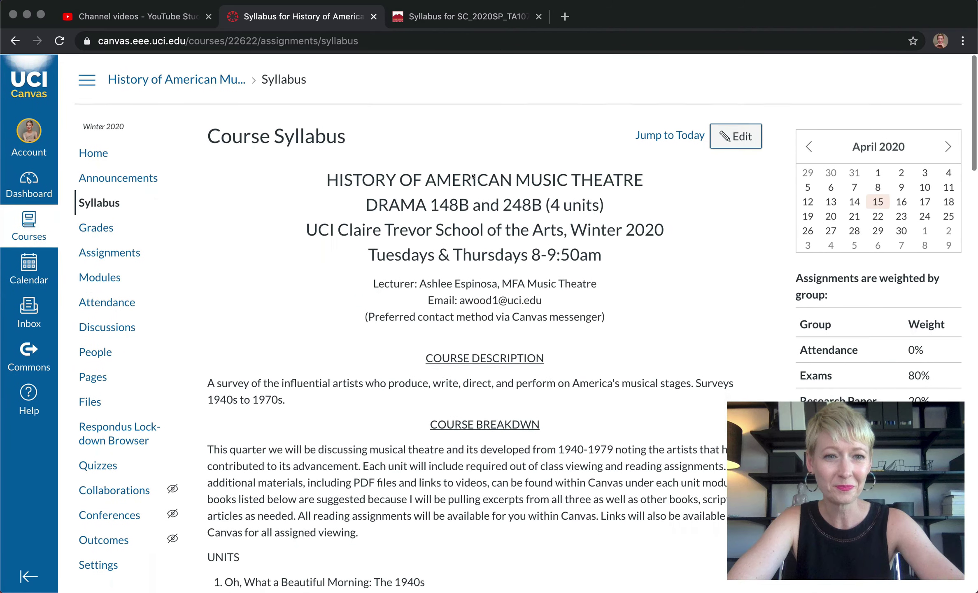